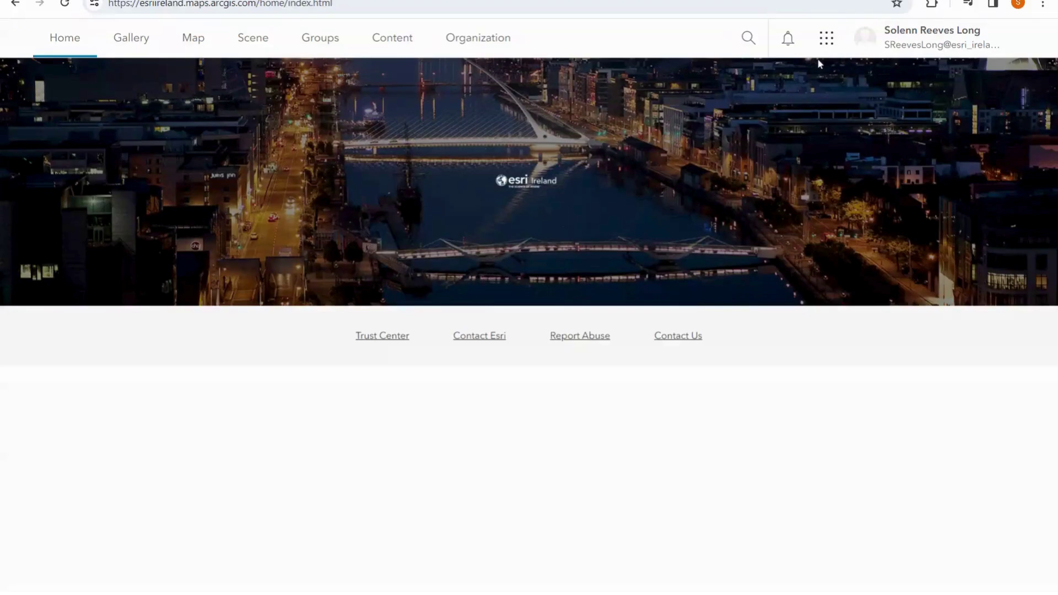
# Launch Survey123 from the ArcGIS Online app launcher to reach the My Surveys gallery.
pyautogui.click(826, 38)
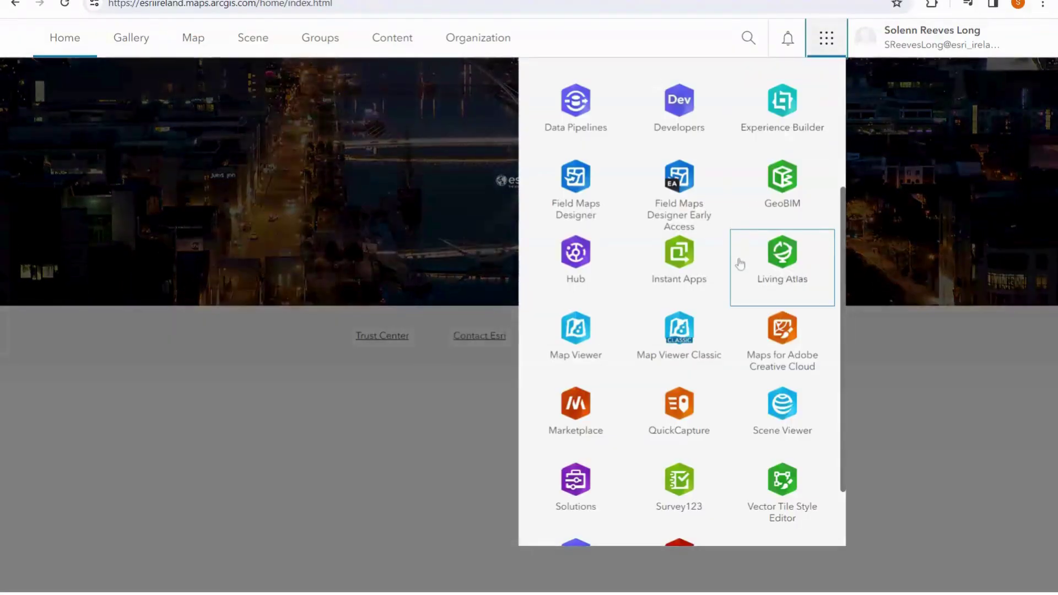
pyautogui.scroll(-2, 739, 264)
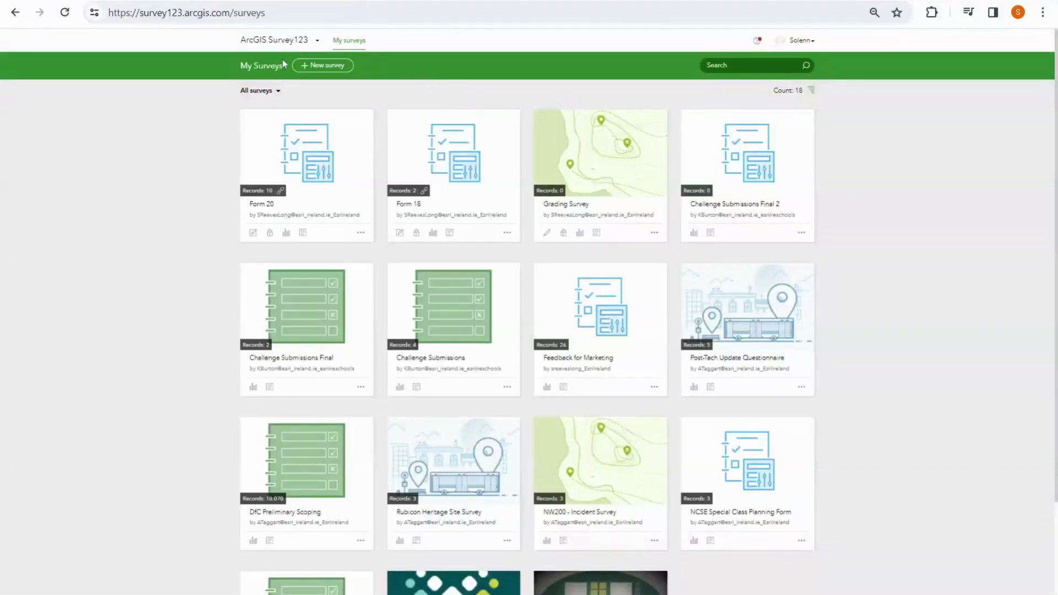
# Create a new blank survey, opening 'Untitled Survey' in the web designer.
pyautogui.click(325, 68)
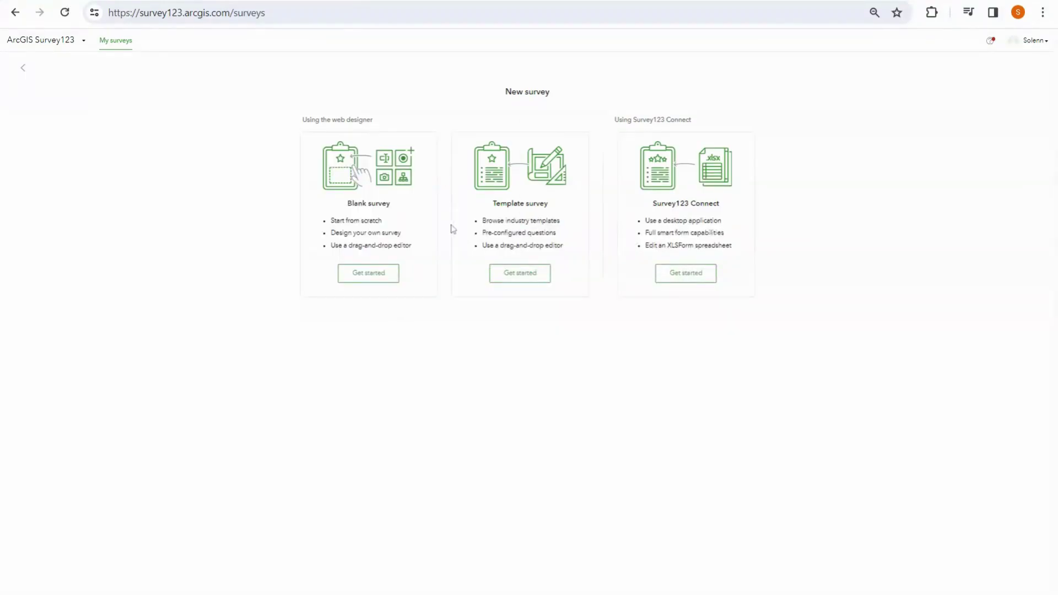
pyautogui.click(363, 274)
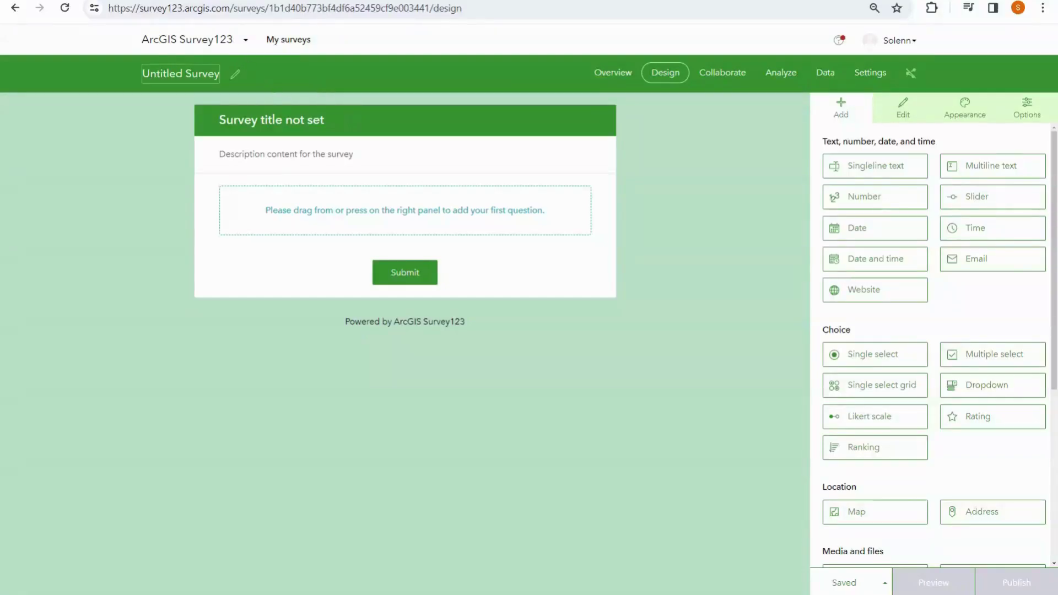
# Rename the survey to 'School Transport Study'.
pyautogui.click(235, 74)
pyautogui.press('BackSpace')
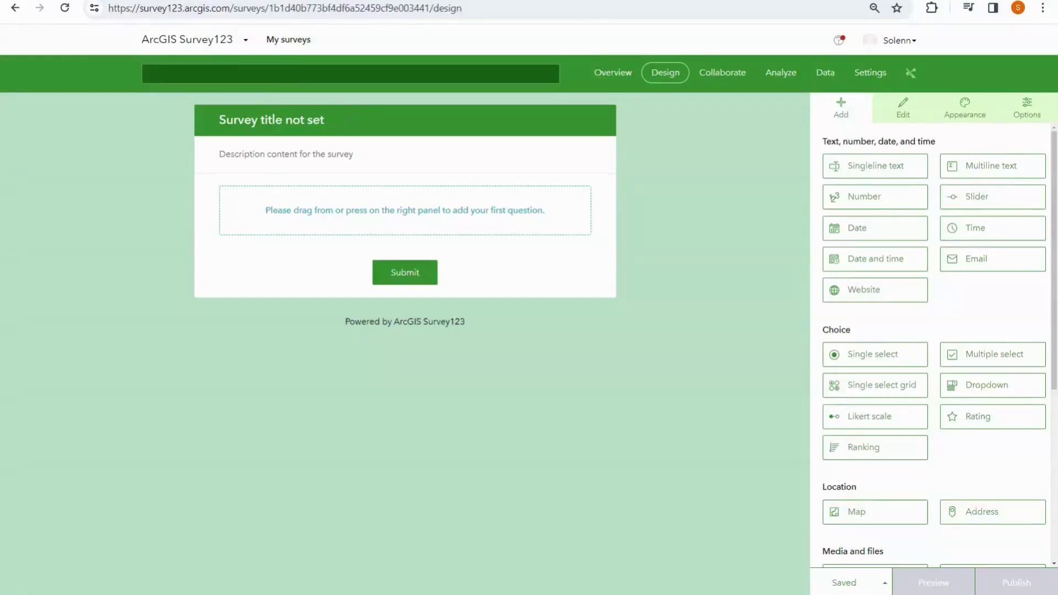
pyautogui.write('School Transport Study')
pyautogui.press('Return')
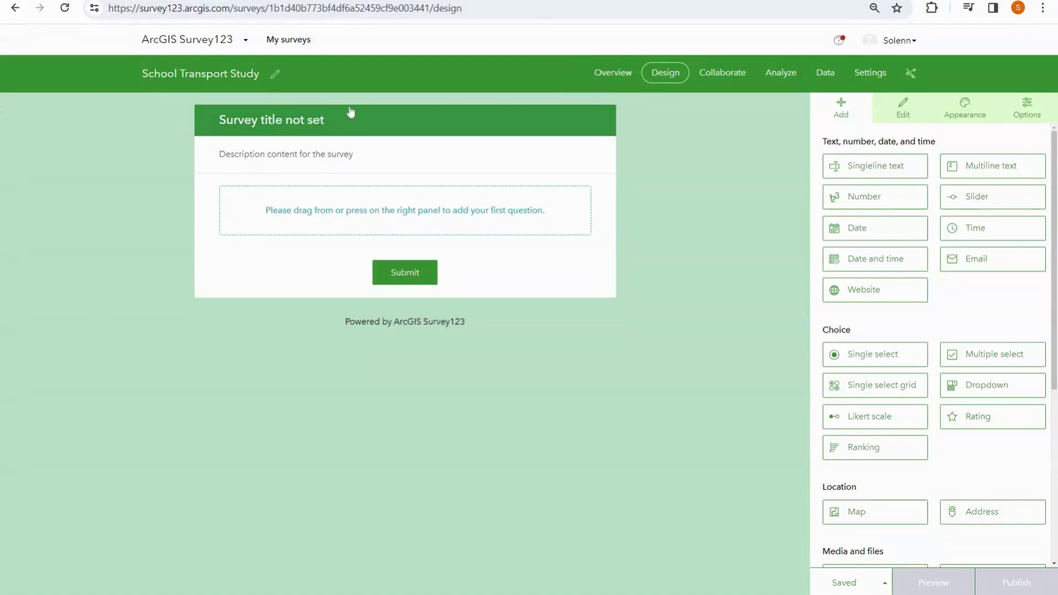
# Set the survey header text to 'How we get to school', centre-aligned.
pyautogui.click(345, 117)
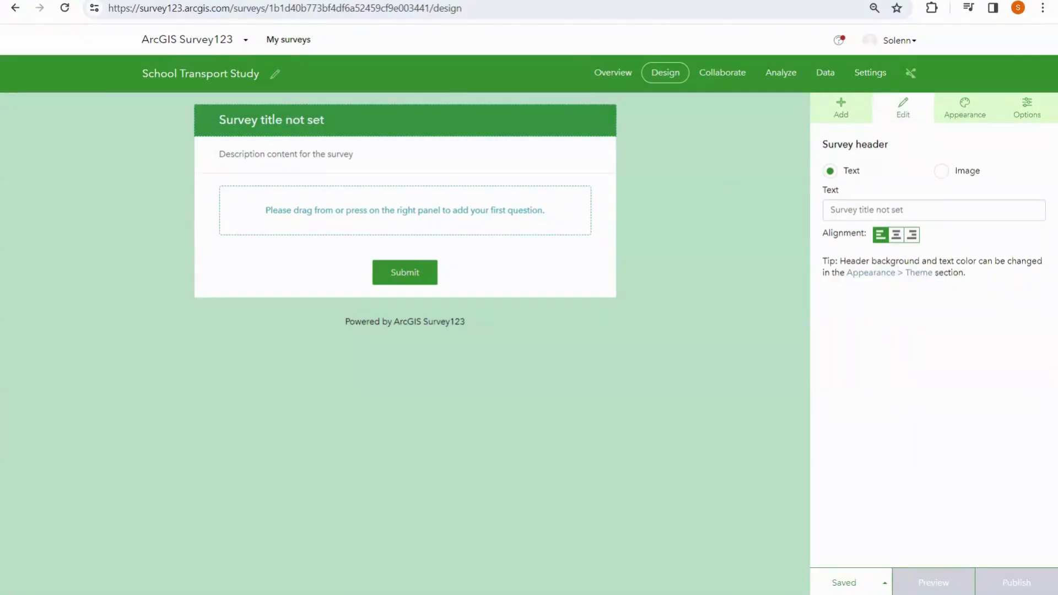
pyautogui.moveTo(906, 210); pyautogui.dragTo(824, 213)
pyautogui.write('How we get to school')
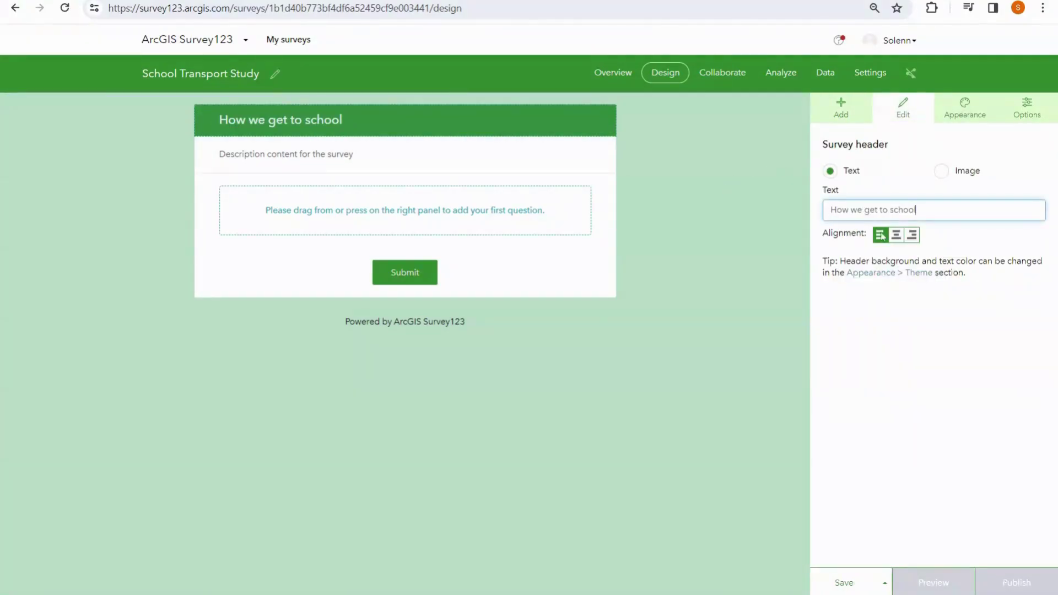
pyautogui.click(896, 236)
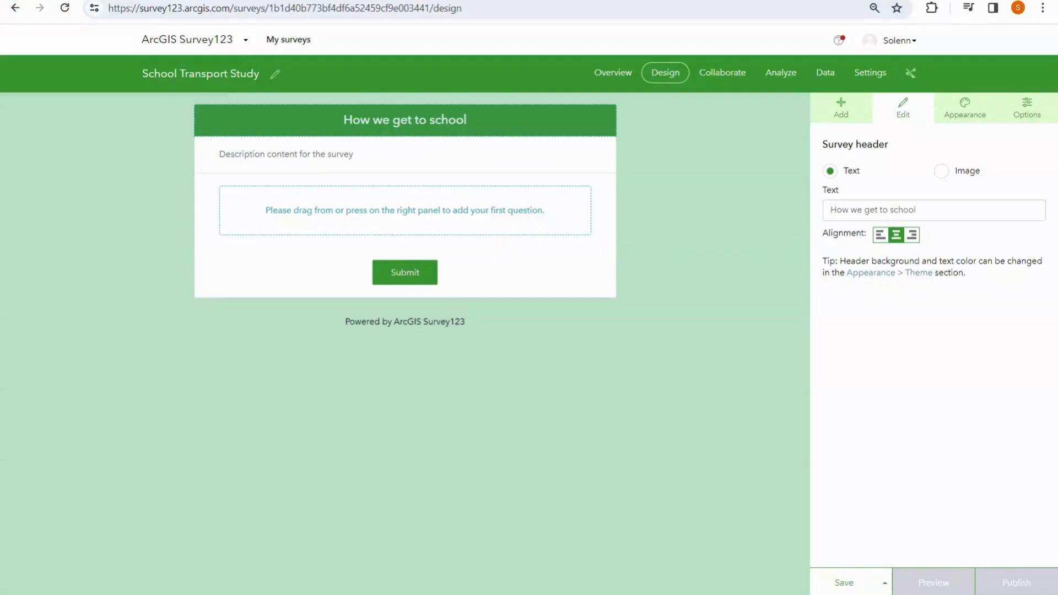
pyautogui.click(363, 158)
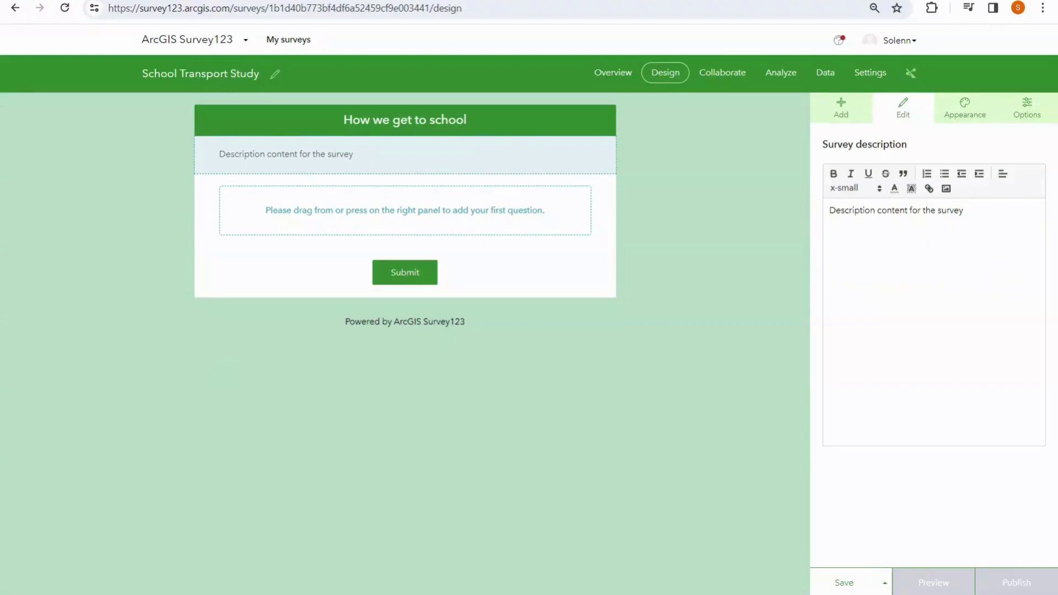
# Replace the placeholder description with the staff and student commuting sentence, centred and bold, then save.
pyautogui.moveTo(963, 210); pyautogui.dragTo(828, 209)
pyautogui.press('BackSpace')
pyautogui.write('This survey is designed to gather data on how staff and students commute to school')
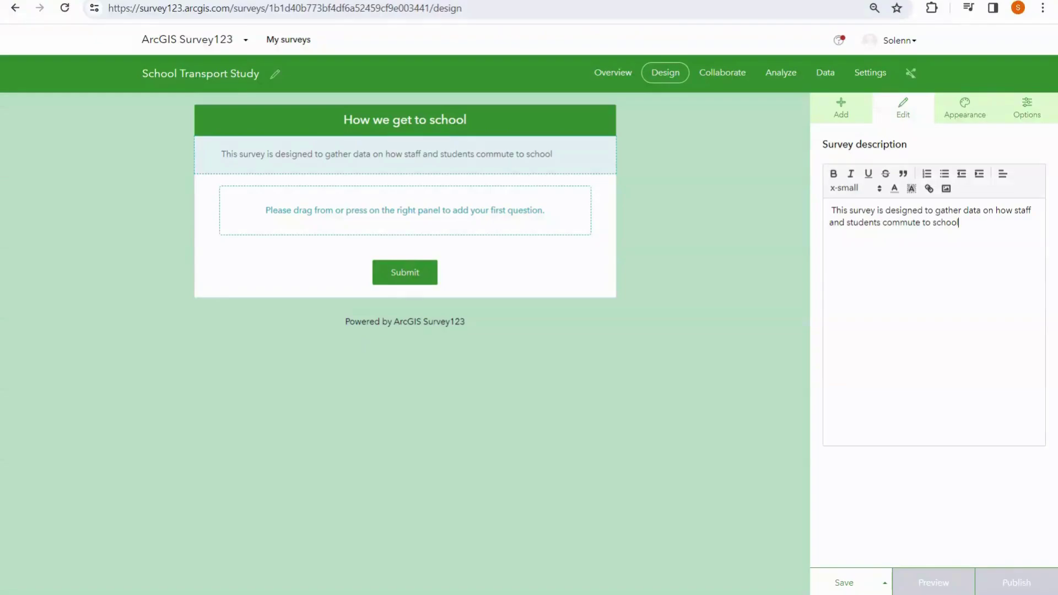
pyautogui.click(1003, 174)
pyautogui.click(1002, 205)
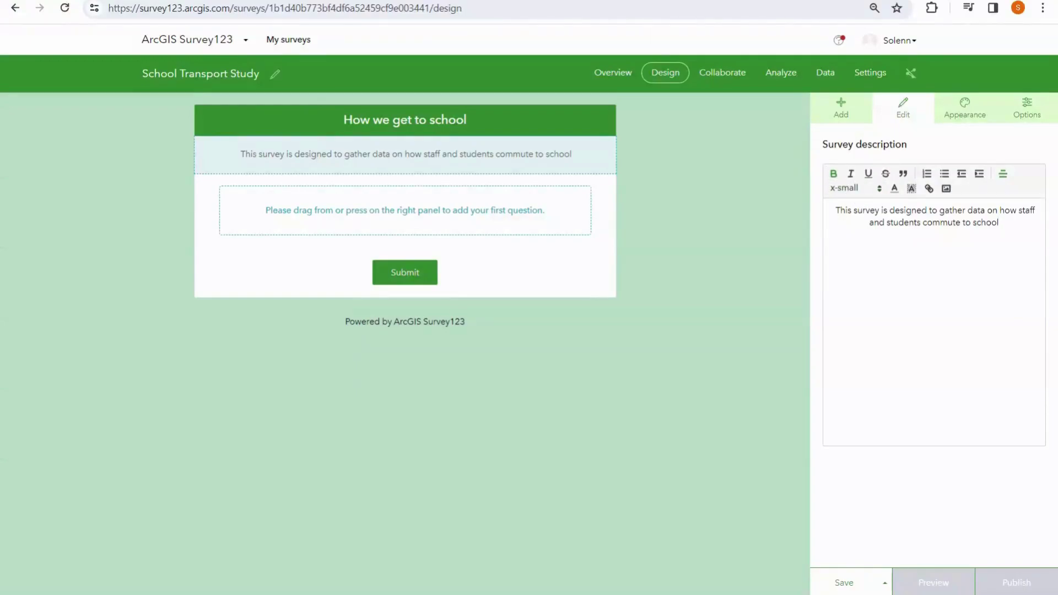
pyautogui.hotkey('ctrl', 'shift', 'Left')
pyautogui.hotkey('ctrl', 'shift', 'Left')
pyautogui.hotkey('ctrl', 'shift', 'Left')
pyautogui.hotkey('ctrl', 'shift', 'Left')
pyautogui.hotkey('ctrl', 'shift', 'Left')
pyautogui.hotkey('ctrl', 'shift', 'Left')
pyautogui.hotkey('ctrl', 'shift', 'Left')
pyautogui.hotkey('ctrl', 'shift', 'Left')
pyautogui.hotkey('ctrl', 'shift', 'Left')
pyautogui.hotkey('ctrl', 'shift', 'Left')
pyautogui.hotkey('ctrl', 'shift', 'Left')
pyautogui.hotkey('ctrl', 'shift', 'Left')
pyautogui.hotkey('ctrl', 'shift', 'Left')
pyautogui.hotkey('ctrl', 'shift', 'Left')
pyautogui.hotkey('ctrl', 'shift', 'Left')
pyautogui.click(833, 174)
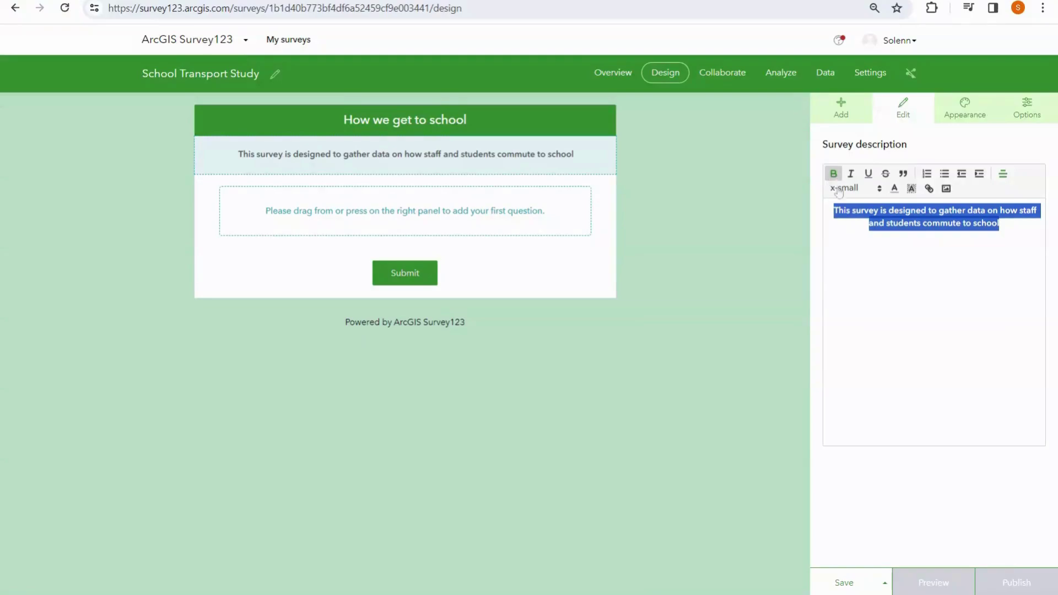
pyautogui.click(845, 582)
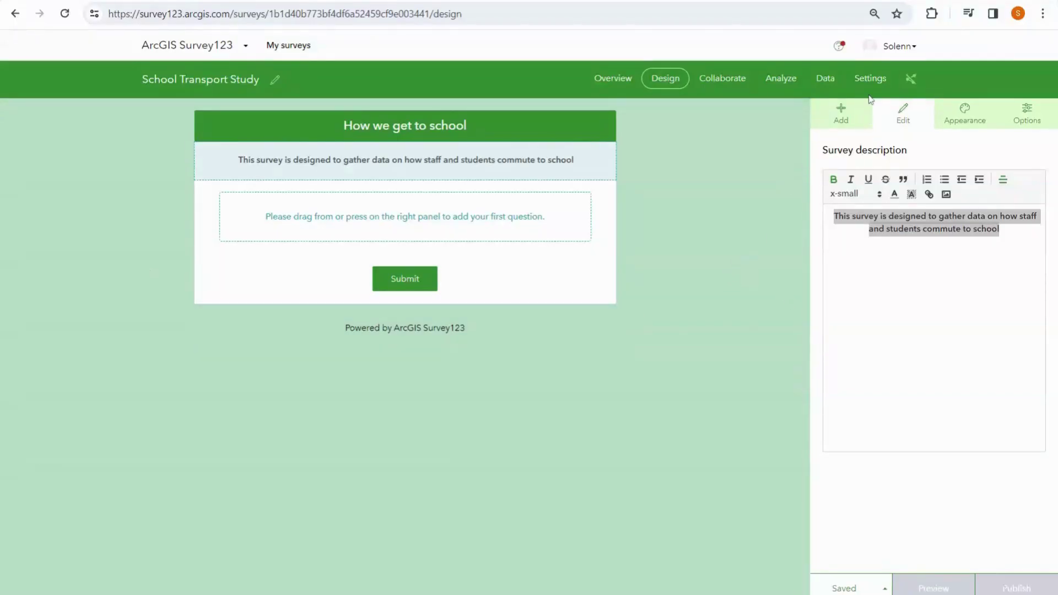
# Add a Singleline text question labelled 'School name' at the top of the form and save.
pyautogui.click(848, 121)
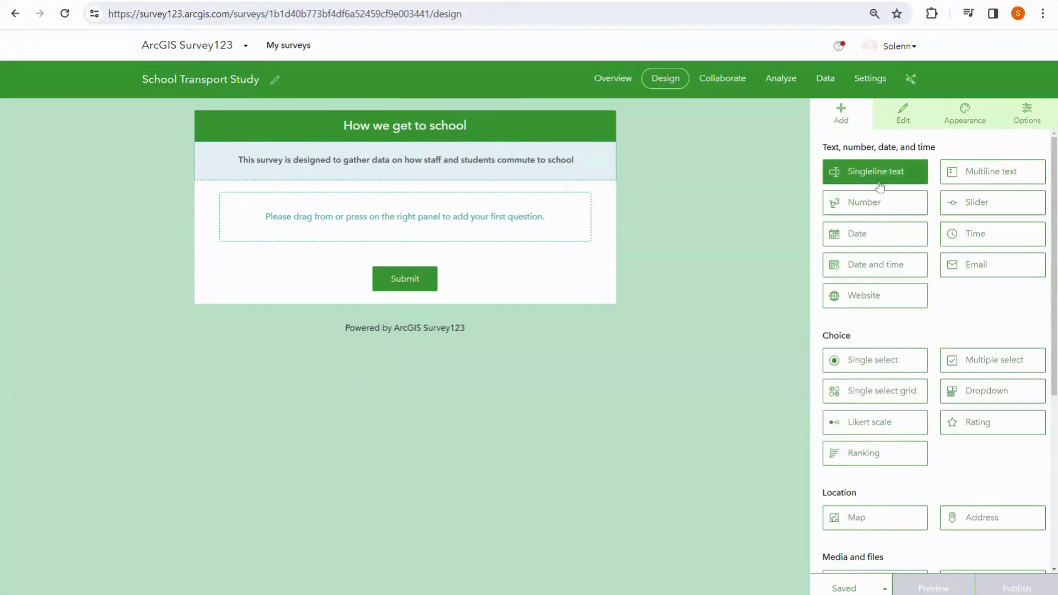
pyautogui.moveTo(881, 176); pyautogui.dragTo(441, 199)
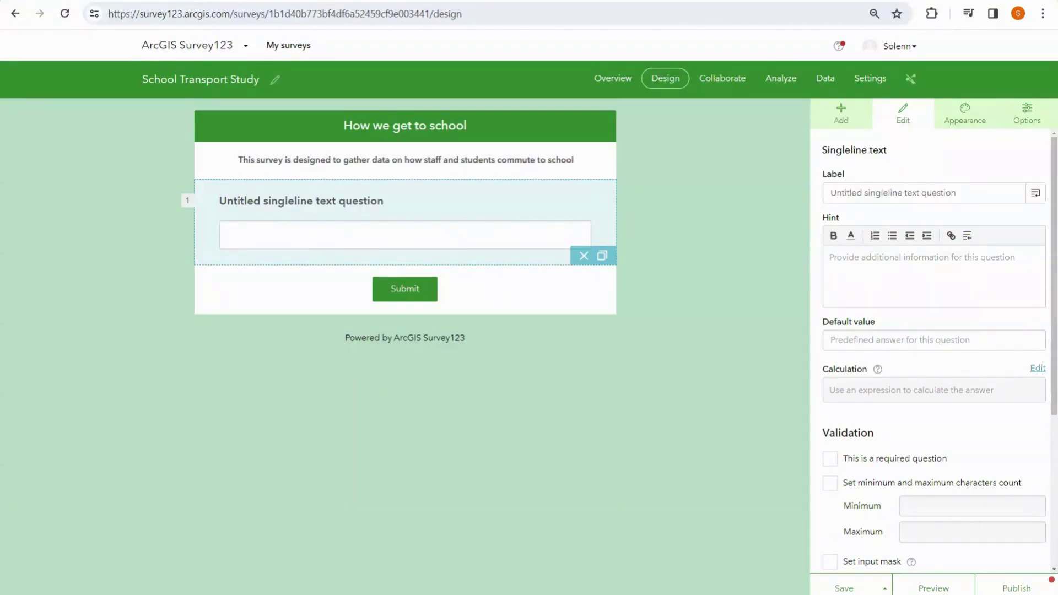
pyautogui.write('School name')
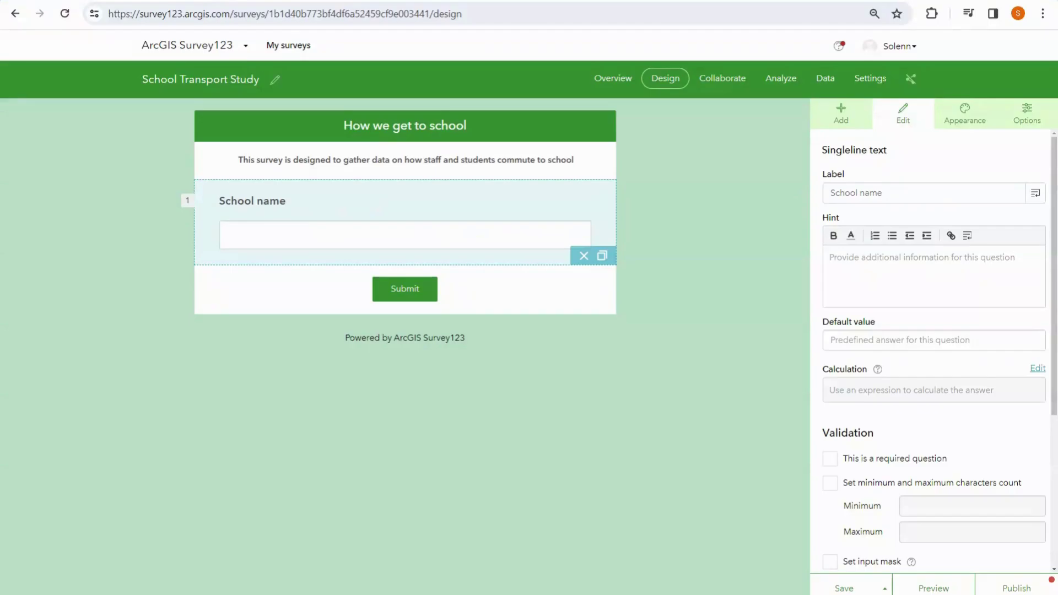
pyautogui.click(843, 587)
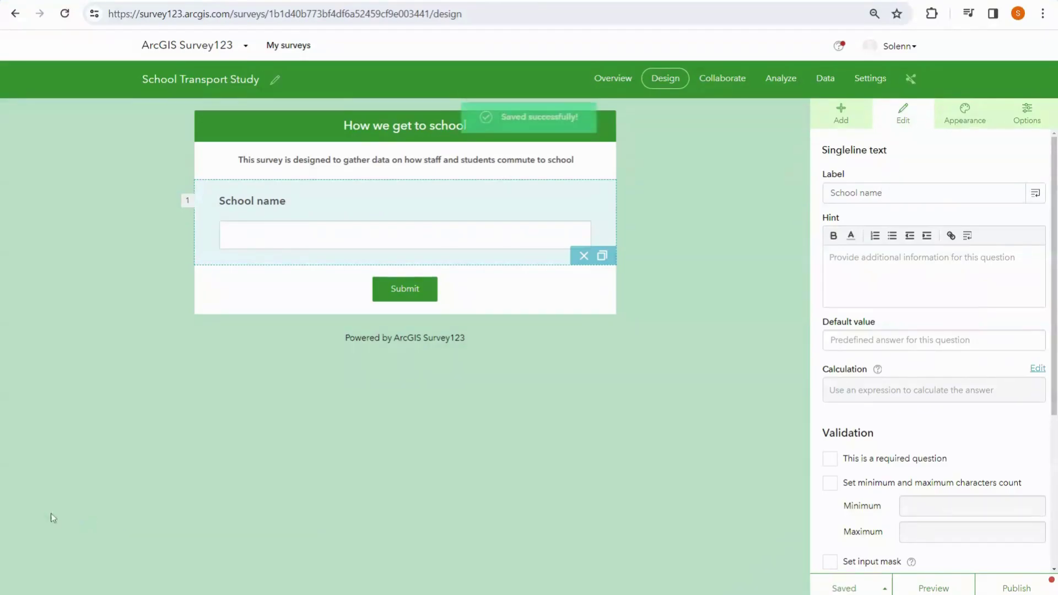
pyautogui.click(683, 474)
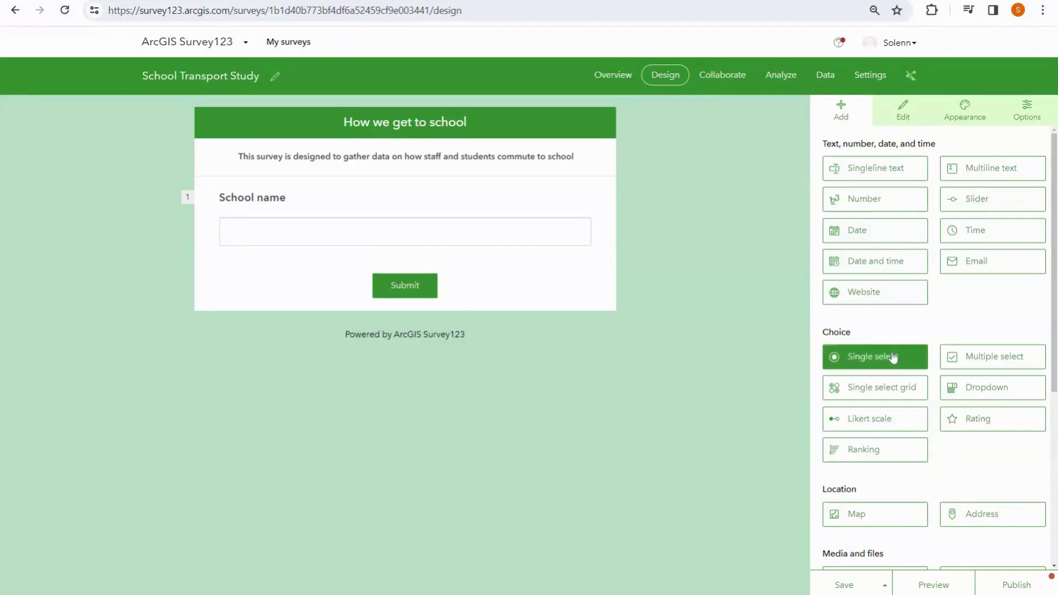
# Add a single select question 'Are you staff or student?' with choices Staff and Student.
pyautogui.moveTo(893, 357); pyautogui.dragTo(395, 274)
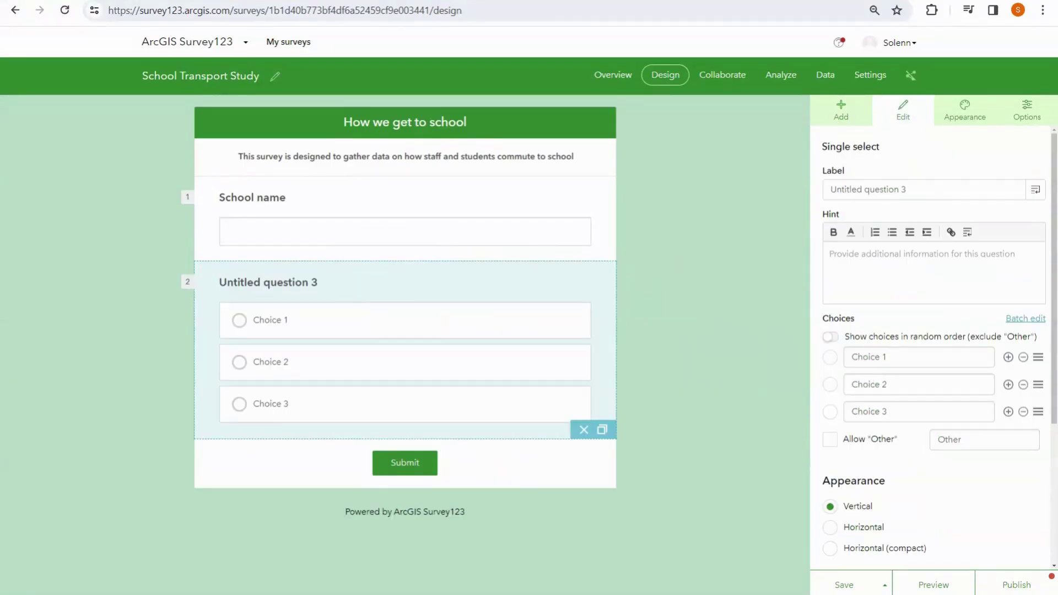
pyautogui.write('Are you staff or student?')
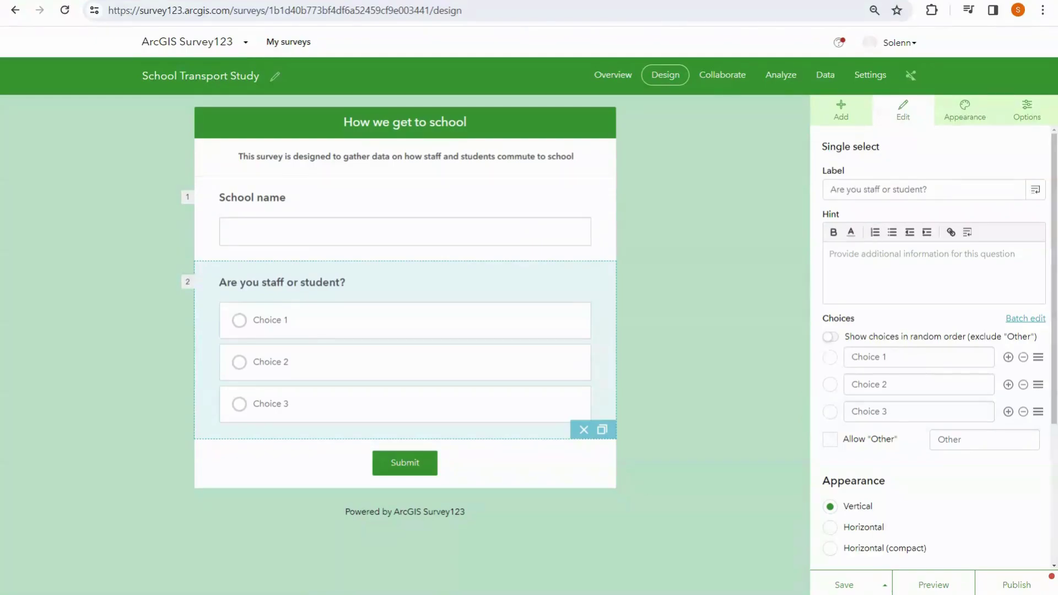
pyautogui.click(868, 357)
pyautogui.write('S')
pyautogui.press('BackSpace')
pyautogui.press('BackSpace')
pyautogui.press('Tab')
pyautogui.write('Student')
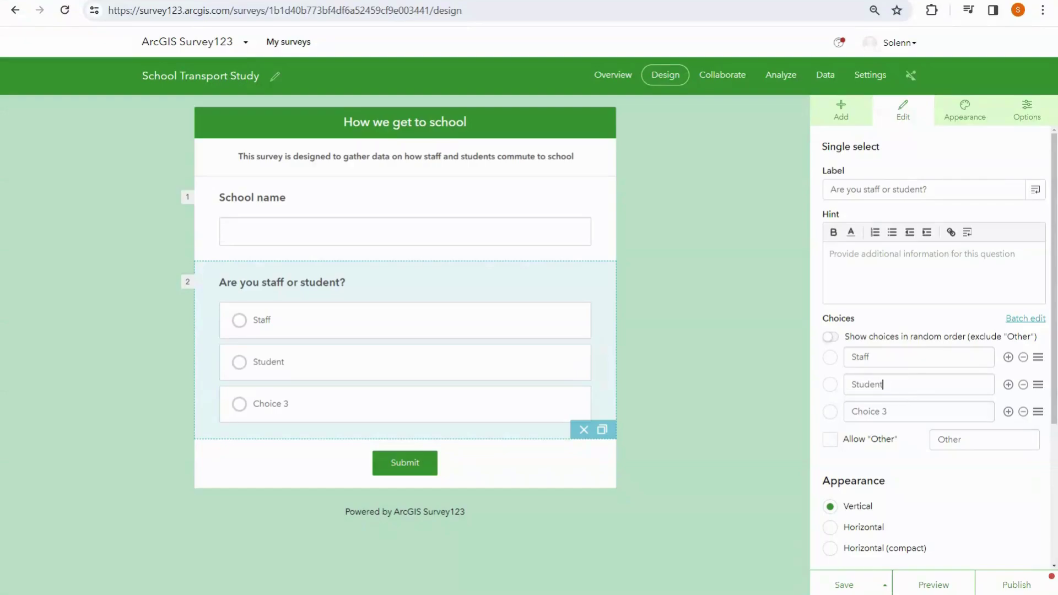
# Remove the extra choices, set Horizontal appearance for Staff and Student, and save.
pyautogui.click(1007, 412)
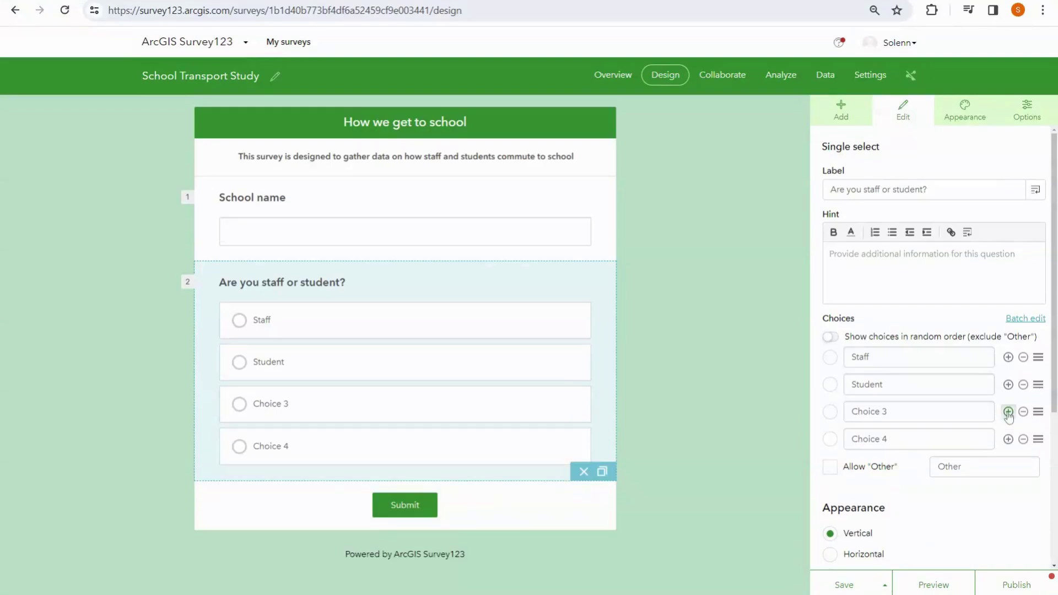
pyautogui.click(1023, 439)
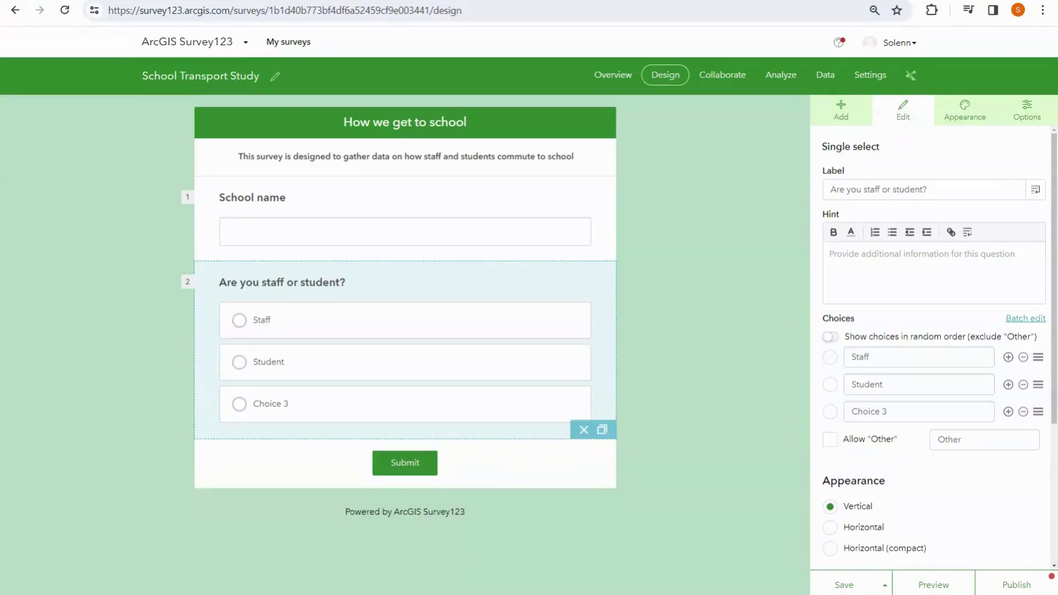
pyautogui.click(1023, 412)
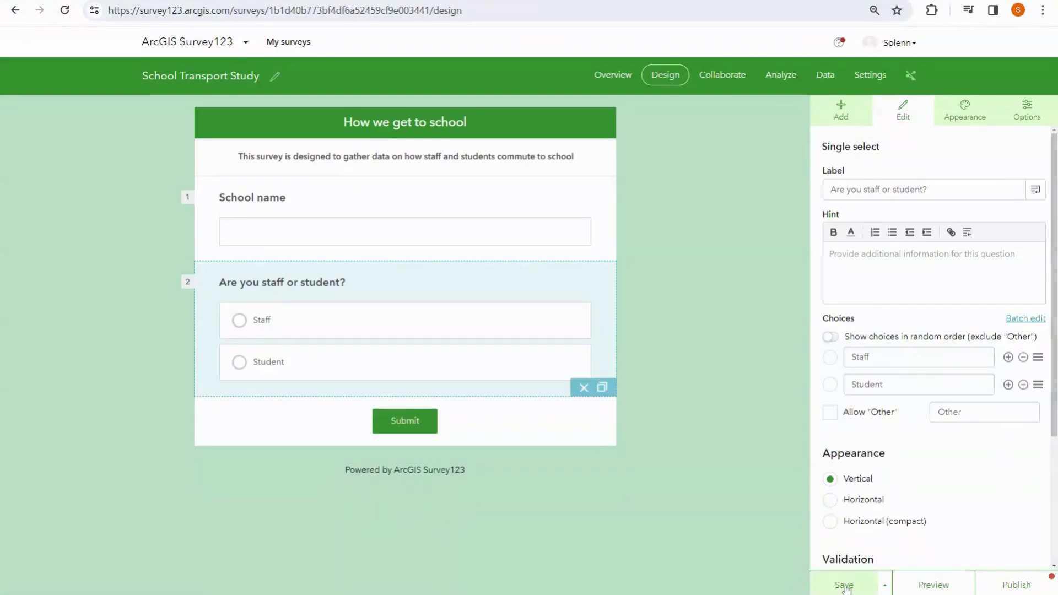
pyautogui.click(830, 503)
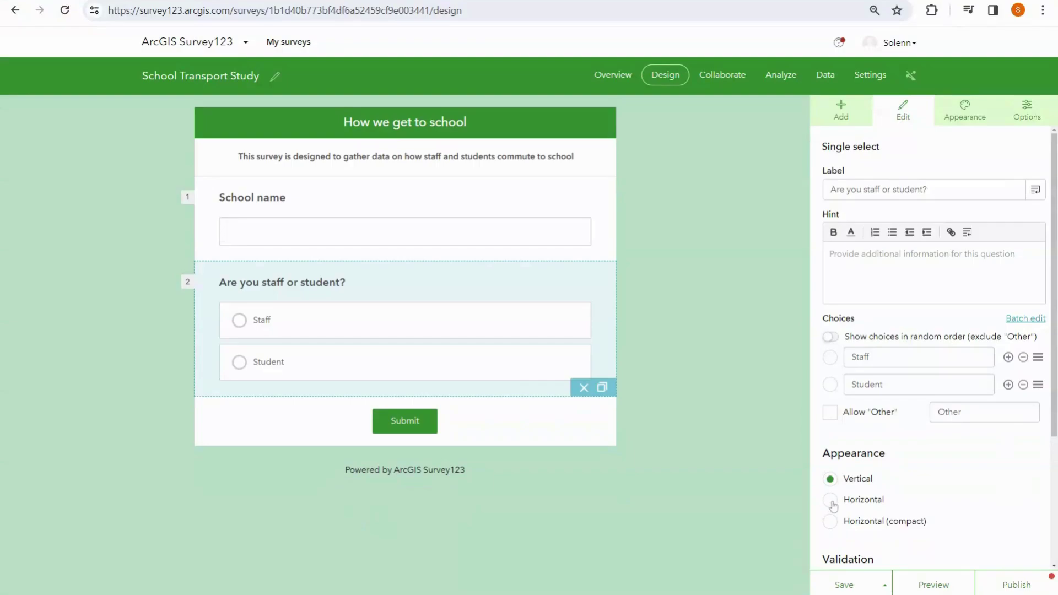
pyautogui.click(841, 584)
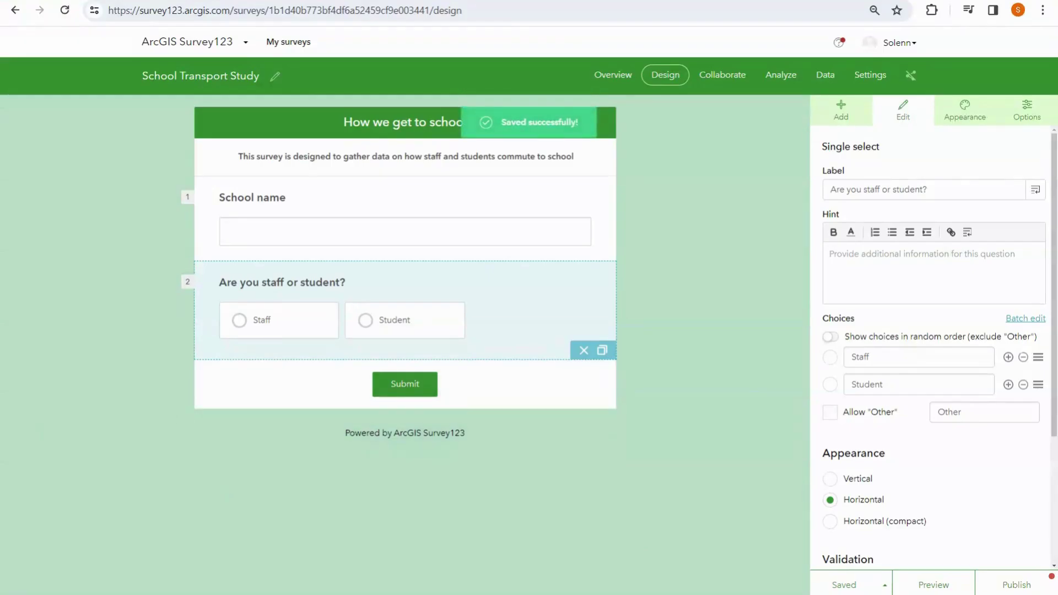
pyautogui.click(840, 110)
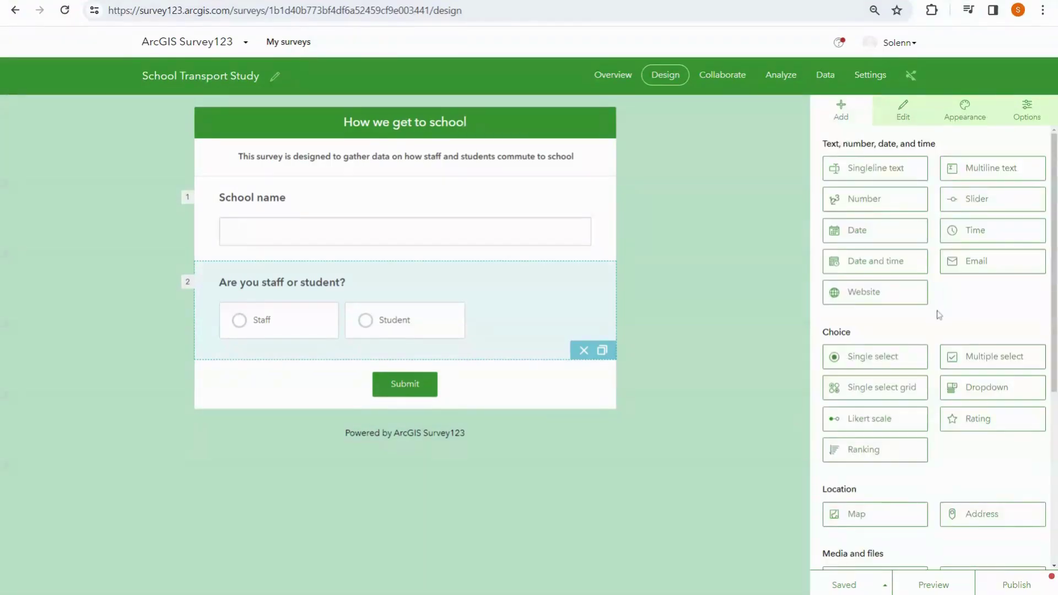
# Add a multiple select question 'How did you get to school?' with choices Walk, Cycle and Car.
pyautogui.moveTo(971, 356); pyautogui.dragTo(350, 372)
pyautogui.click(929, 202)
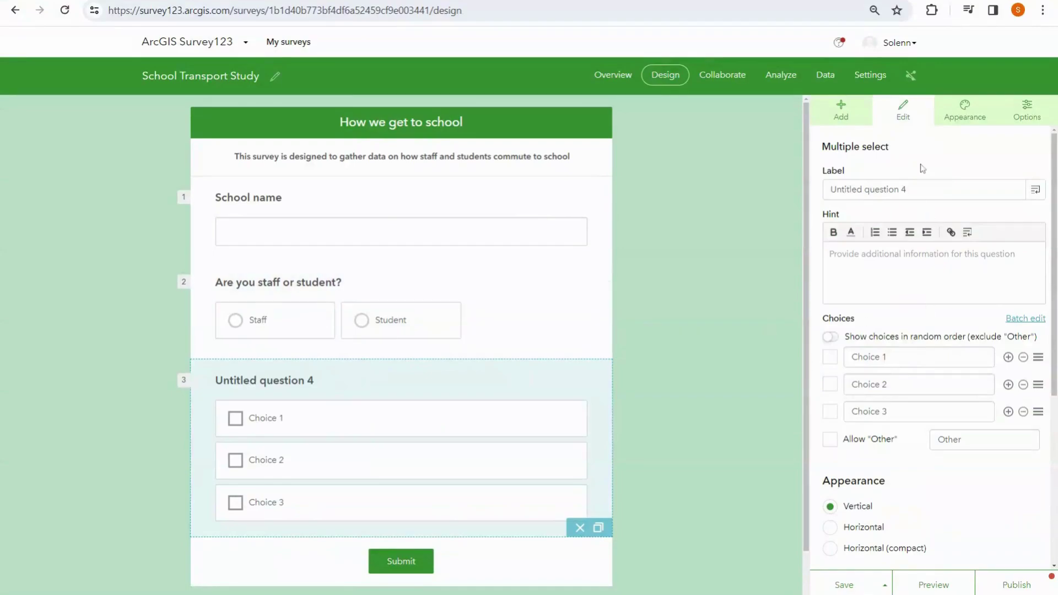
pyautogui.press('BackSpace')
pyautogui.press('BackSpace')
pyautogui.press('BackSpace')
pyautogui.press('BackSpace')
pyautogui.press('BackSpace')
pyautogui.press('BackSpace')
pyautogui.press('BackSpace')
pyautogui.press('BackSpace')
pyautogui.press('BackSpace')
pyautogui.press('BackSpace')
pyautogui.press('BackSpace')
pyautogui.press('BackSpace')
pyautogui.press('BackSpace')
pyautogui.press('BackSpace')
pyautogui.press('BackSpace')
pyautogui.press('BackSpace')
pyautogui.press('BackSpace')
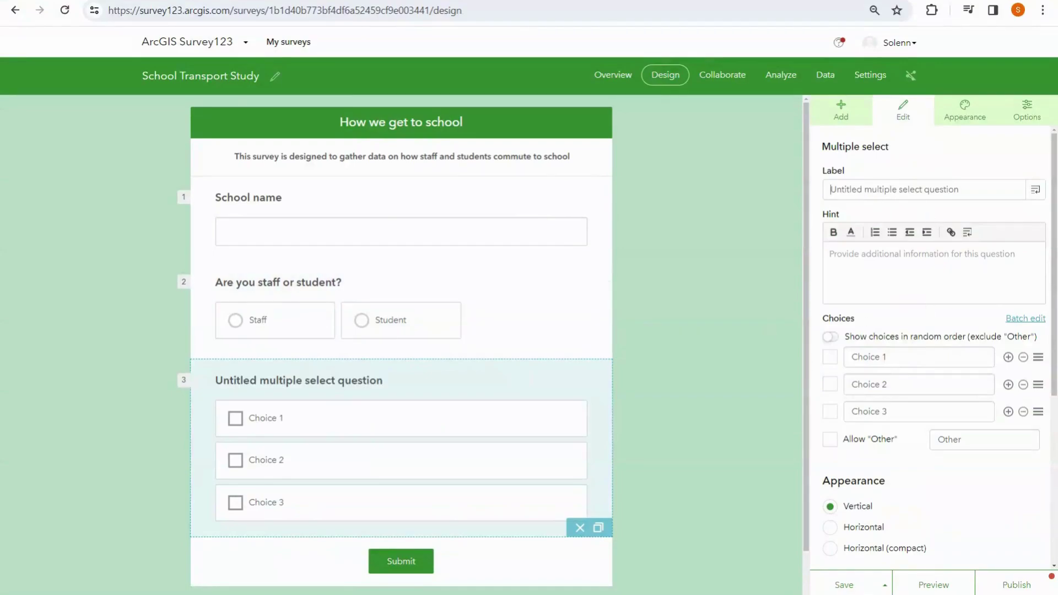
pyautogui.write('How did you get to school?')
pyautogui.click(909, 357)
pyautogui.write('Walk')
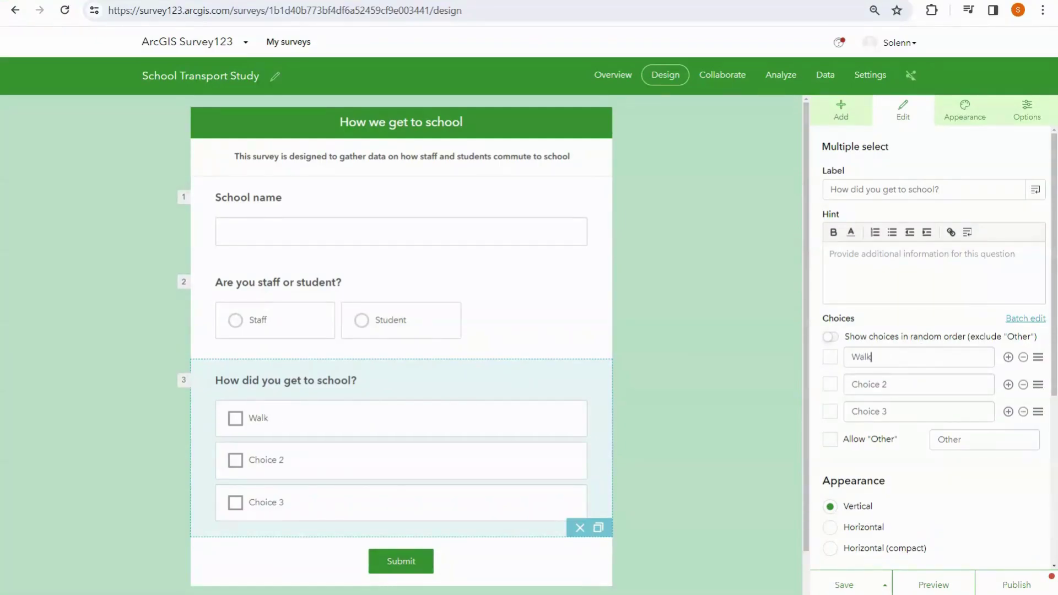
pyautogui.click(908, 384)
pyautogui.write('Cycle')
pyautogui.click(909, 411)
pyautogui.write('Car')
# Add Bus and Train choices and allow an Other answer.
pyautogui.click(1008, 412)
pyautogui.click(915, 439)
pyautogui.write('Bus')
pyautogui.click(1008, 439)
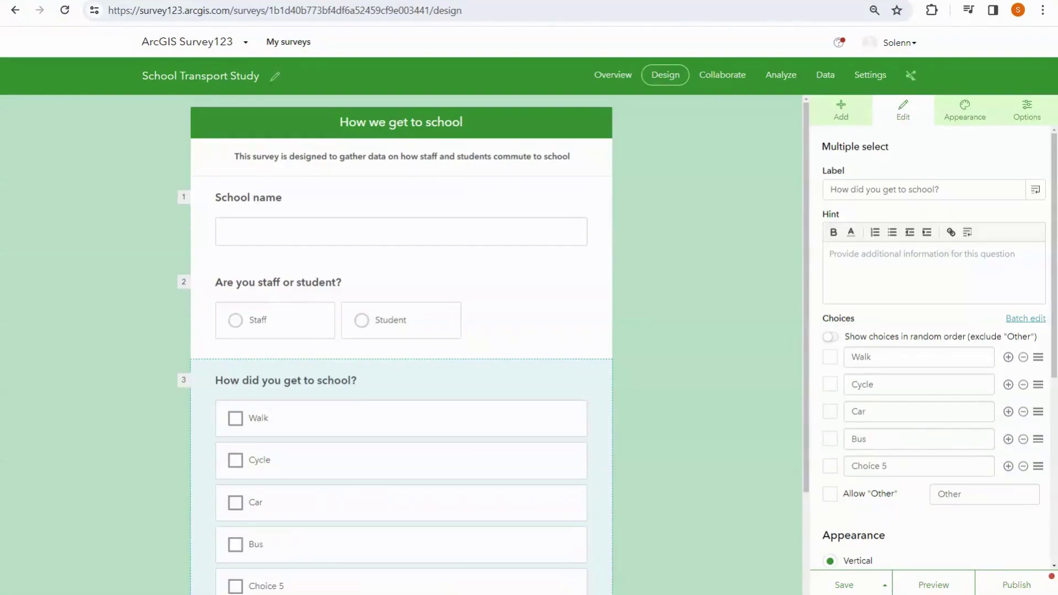
pyautogui.click(881, 466)
pyautogui.write('Train')
pyautogui.click(830, 494)
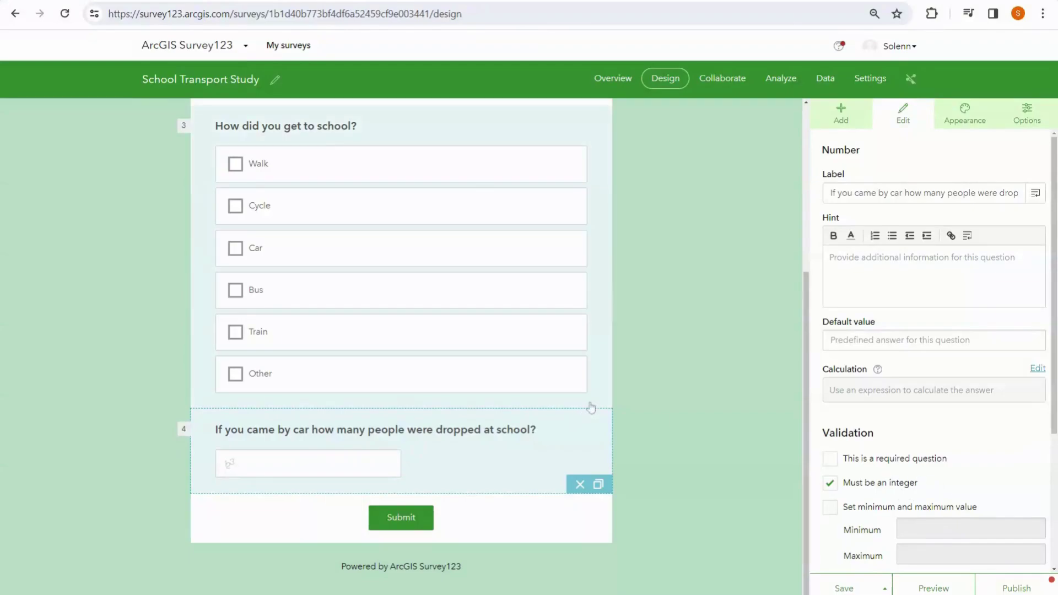
# Set a rule showing the car drop-off question only when 'How did you get to school?' includes Car.
pyautogui.scroll(1, 696, 369)
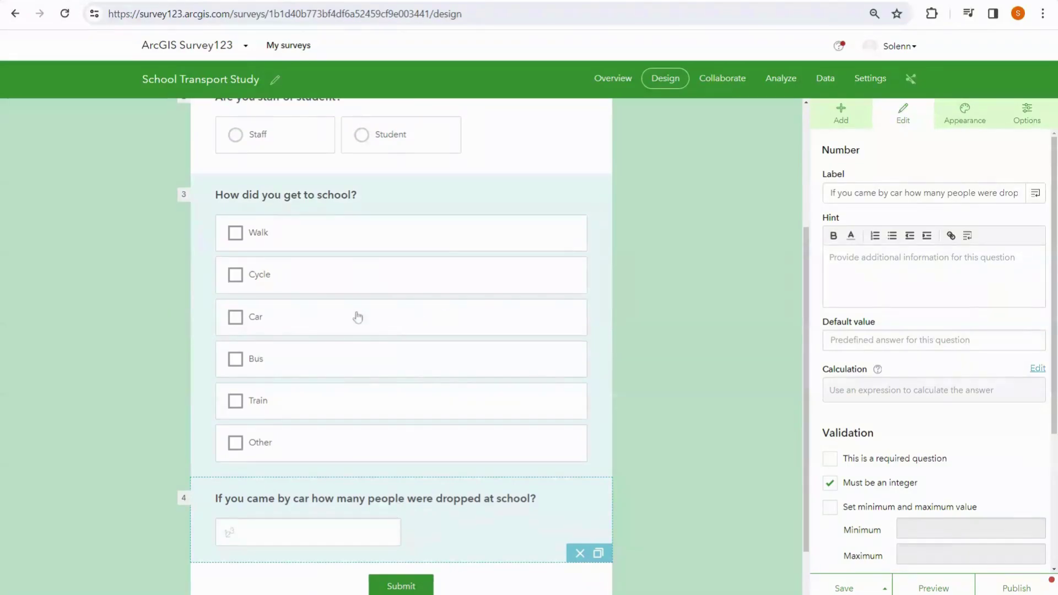
pyautogui.scroll(-3, 926, 407)
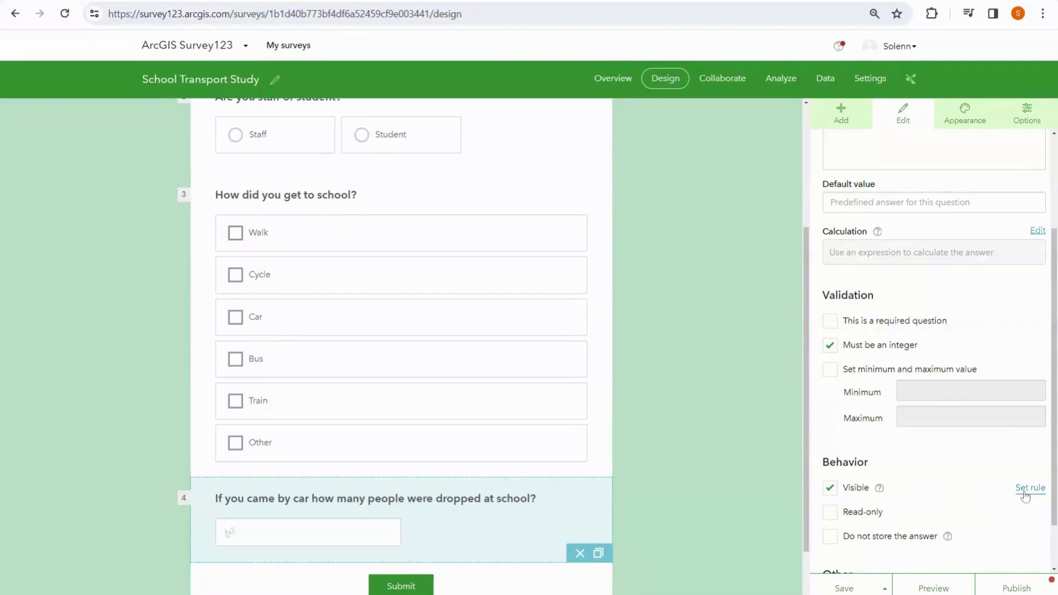
pyautogui.click(1025, 489)
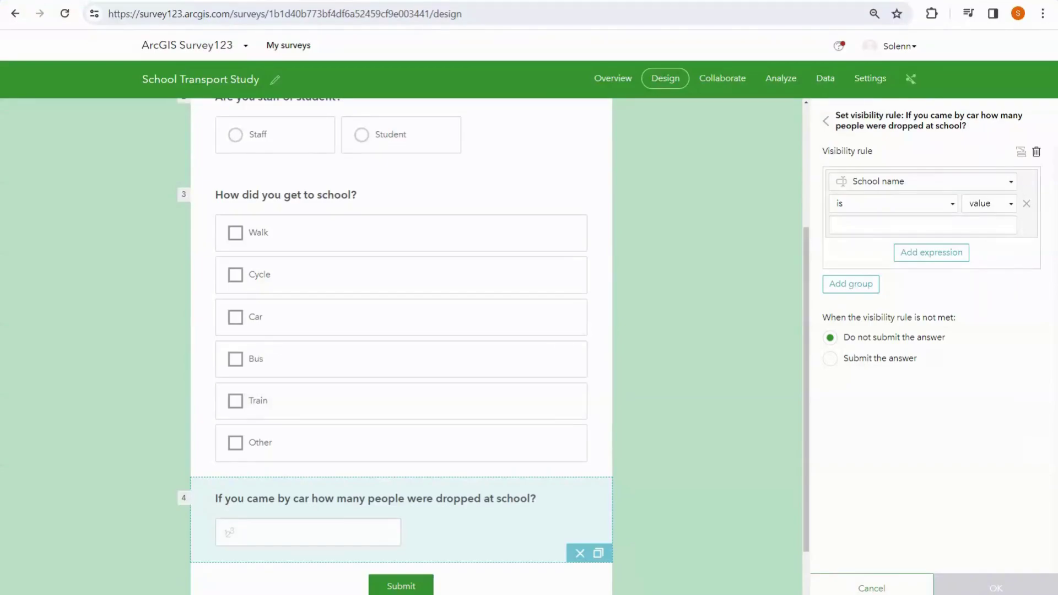
pyautogui.click(998, 182)
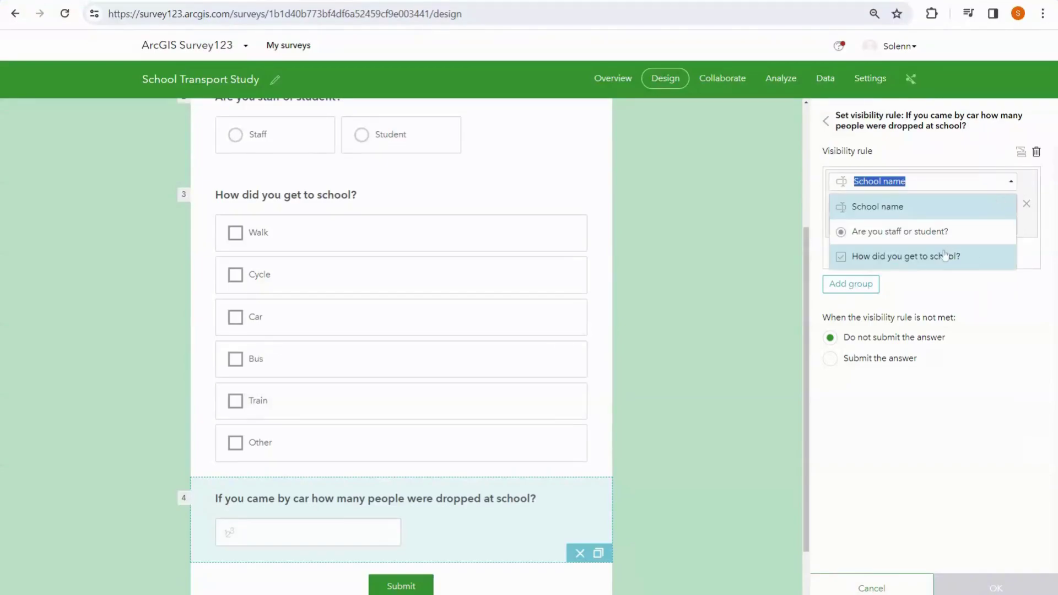
pyautogui.click(929, 258)
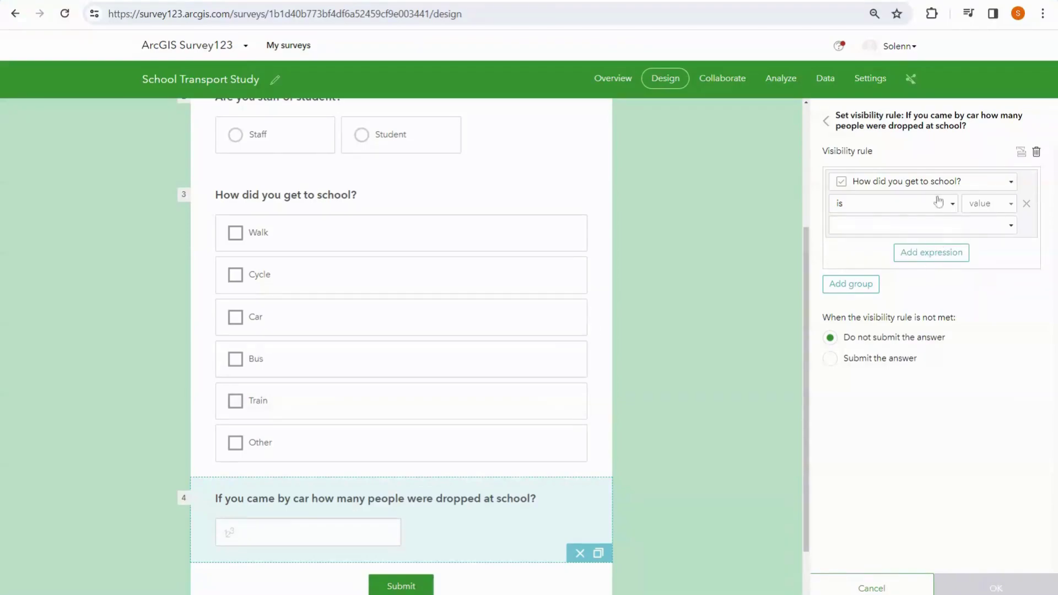
pyautogui.click(995, 227)
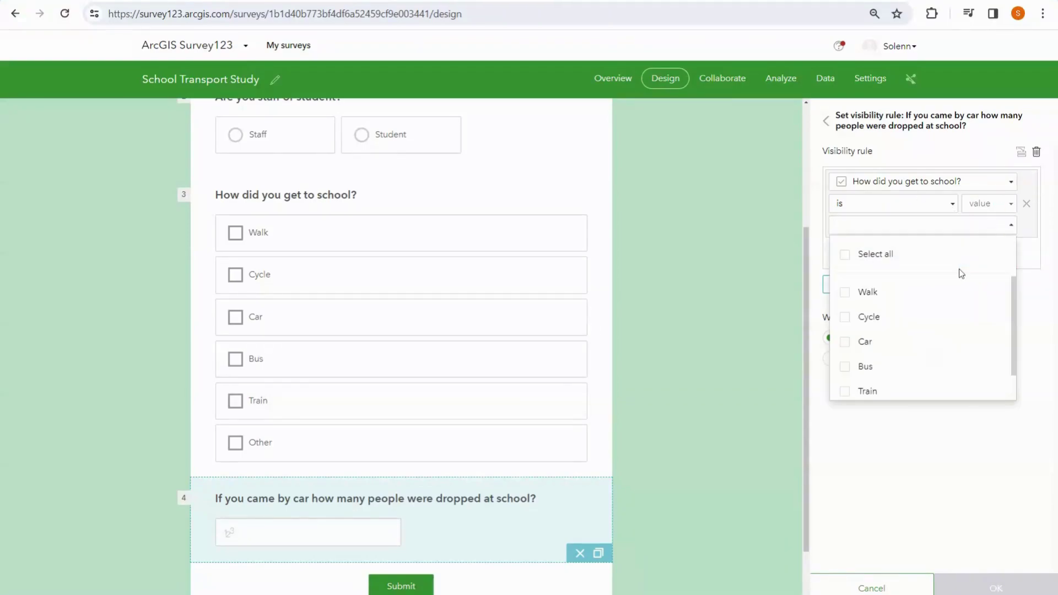
pyautogui.click(882, 351)
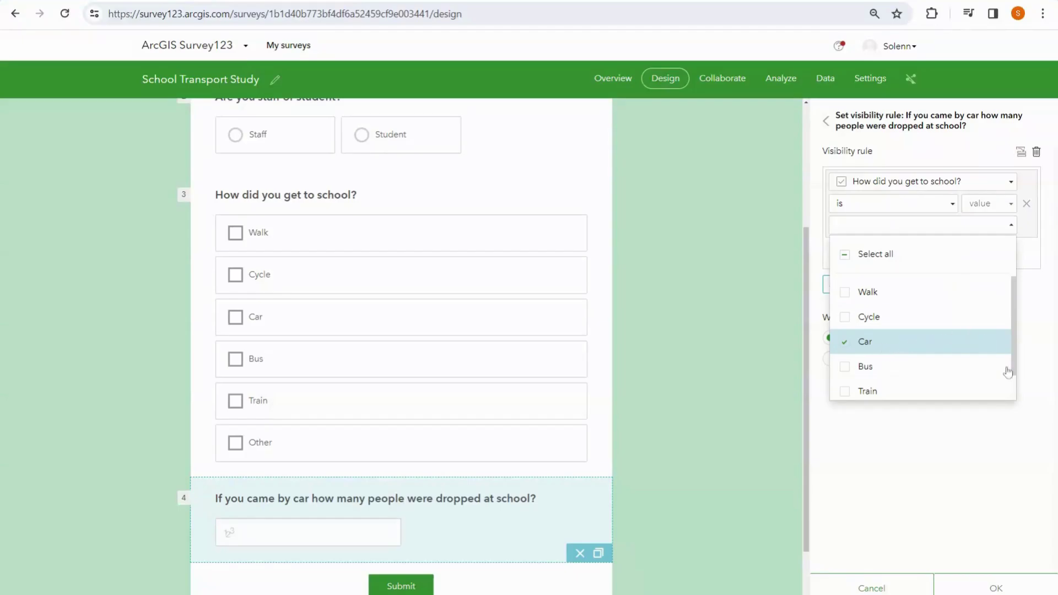
pyautogui.click(994, 467)
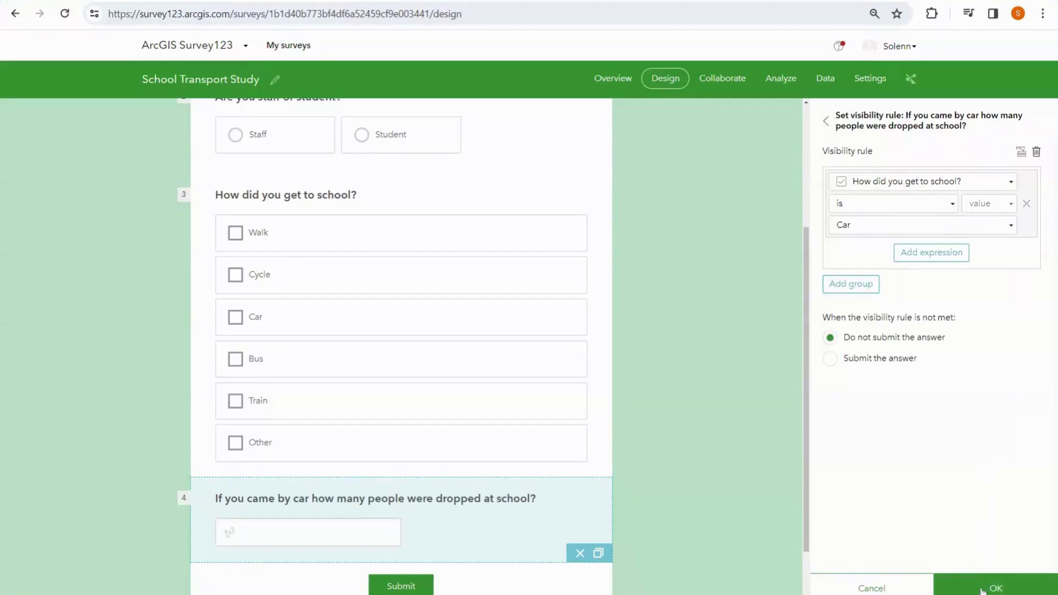
pyautogui.click(982, 592)
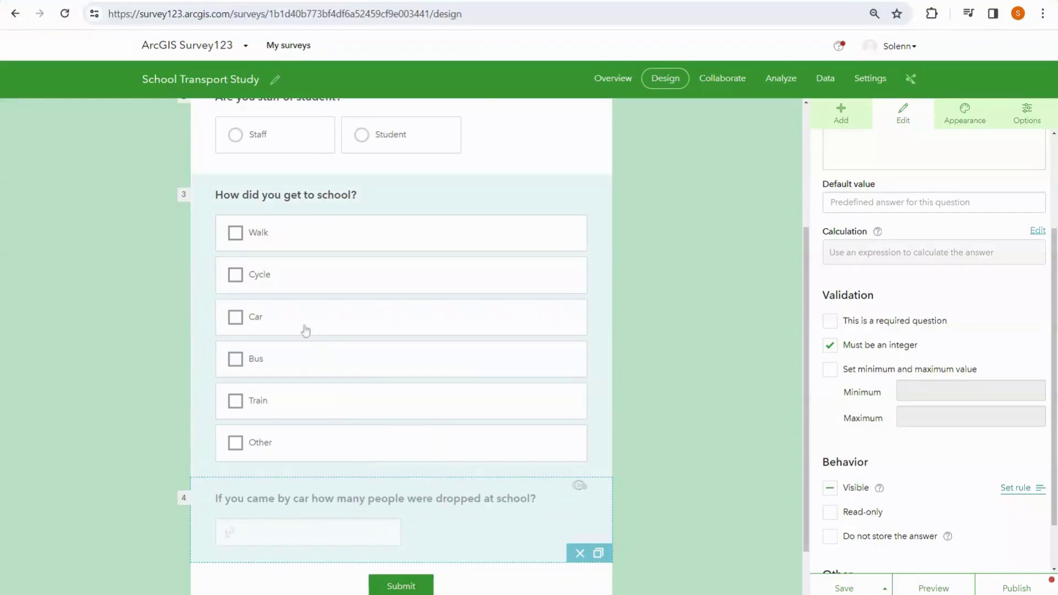
pyautogui.scroll(-2, 322, 333)
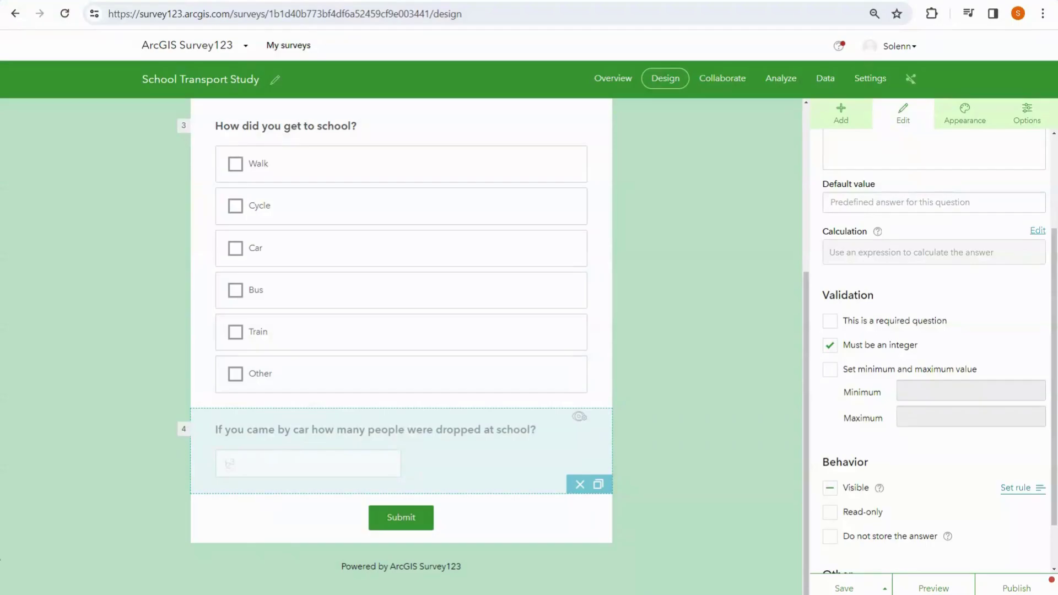
# Add a single select question at the end and start labelling it 'How long did it take you to'.
pyautogui.click(840, 113)
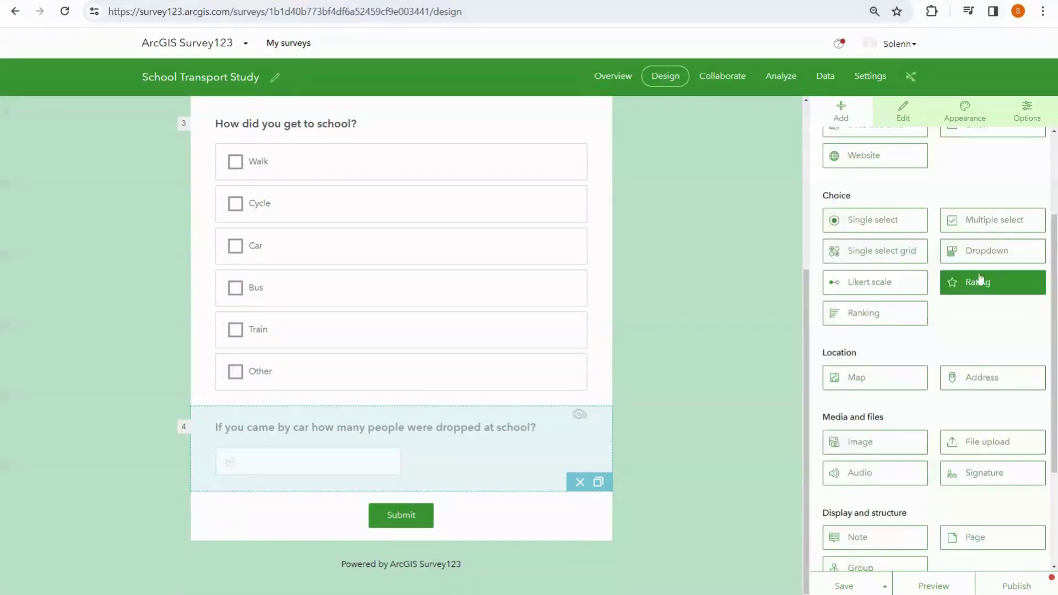
pyautogui.moveTo(876, 221); pyautogui.dragTo(370, 505)
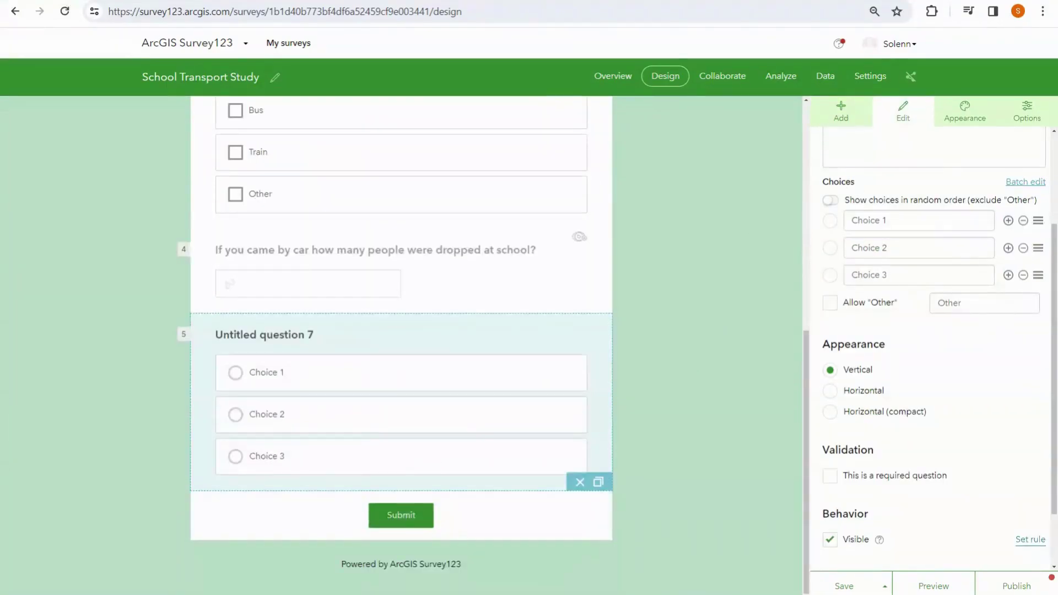
pyautogui.scroll(3, 990, 219)
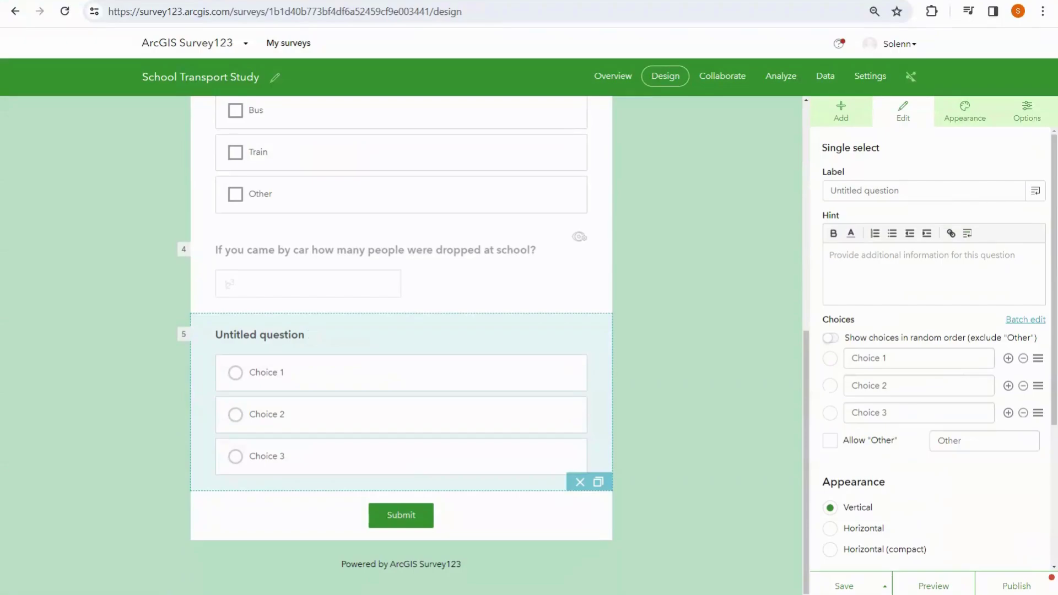
pyautogui.write('How long did it')
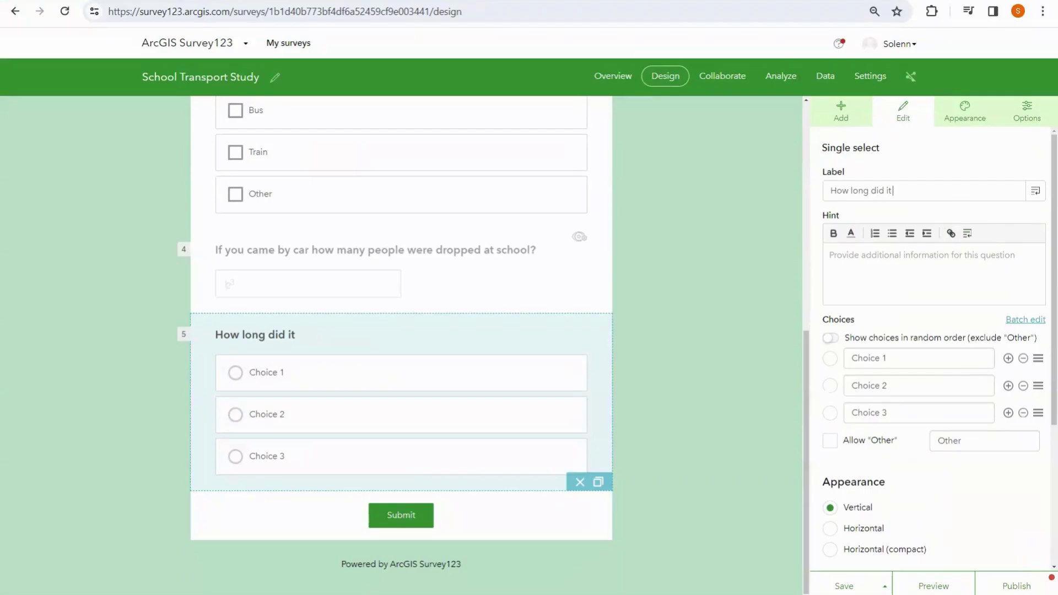
pyautogui.write(' take you to get to school?')
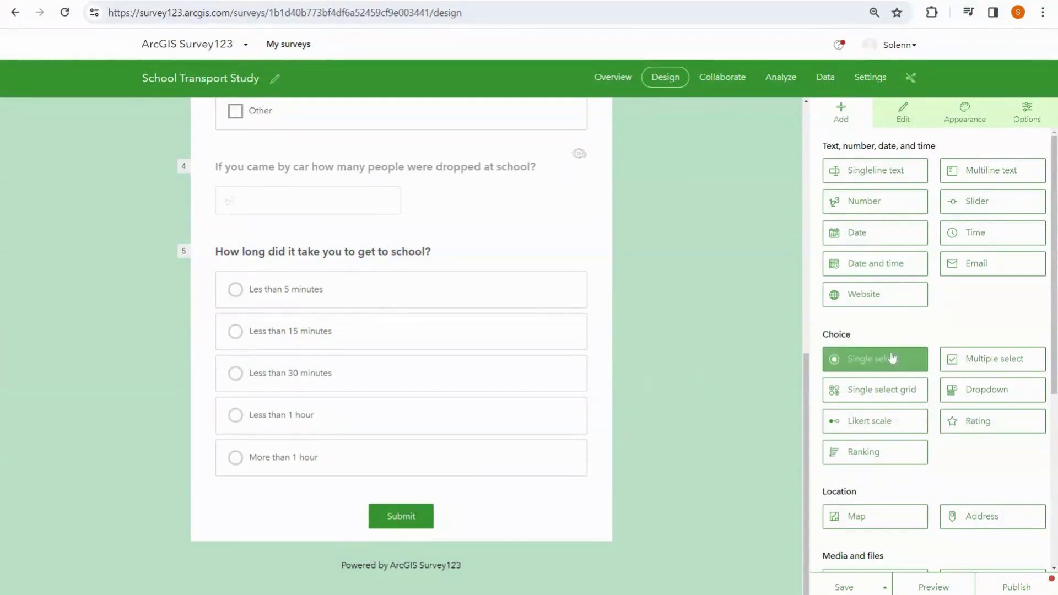
# Add single select 'Could your commute be improved?' with Yes and No, deleting Choice 3.
pyautogui.moveTo(866, 359); pyautogui.dragTo(401, 485)
pyautogui.click(936, 192)
pyautogui.press('BackSpace')
pyautogui.press('BackSpace')
pyautogui.press('BackSpace')
pyautogui.press('BackSpace')
pyautogui.press('BackSpace')
pyautogui.press('BackSpace')
pyautogui.press('BackSpace')
pyautogui.press('BackSpace')
pyautogui.press('BackSpace')
pyautogui.press('BackSpace')
pyautogui.press('BackSpace')
pyautogui.press('BackSpace')
pyautogui.press('BackSpace')
pyautogui.press('BackSpace')
pyautogui.press('BackSpace')
pyautogui.press('BackSpace')
pyautogui.press('BackSpace')
pyautogui.press('BackSpace')
pyautogui.press('BackSpace')
pyautogui.press('BackSpace')
pyautogui.write('Could your commute be i')
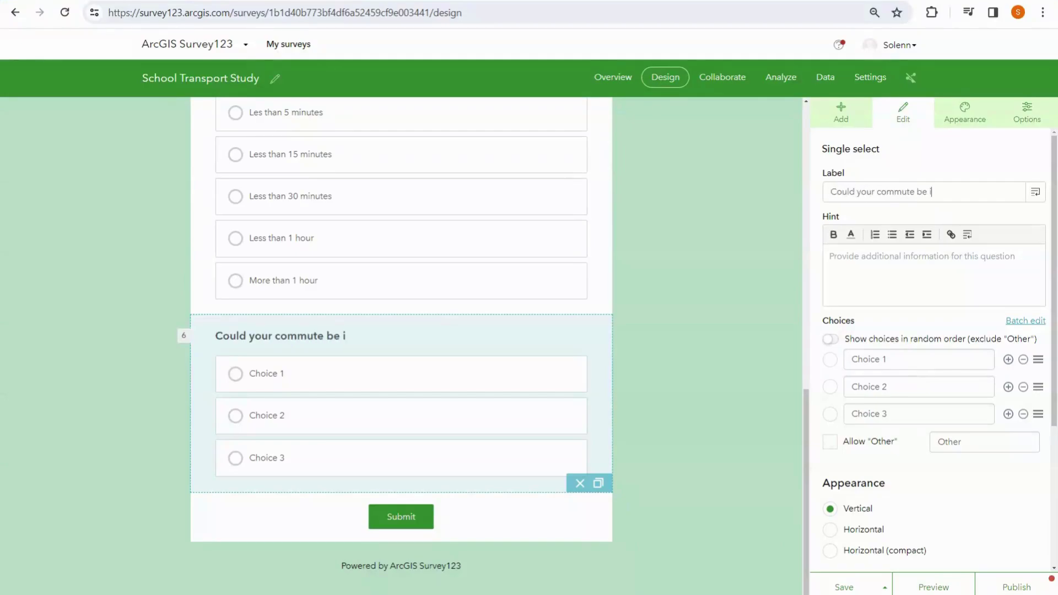
pyautogui.write('mproved?')
pyautogui.click(918, 359)
pyautogui.write('Yes')
pyautogui.click(918, 387)
pyautogui.write('No')
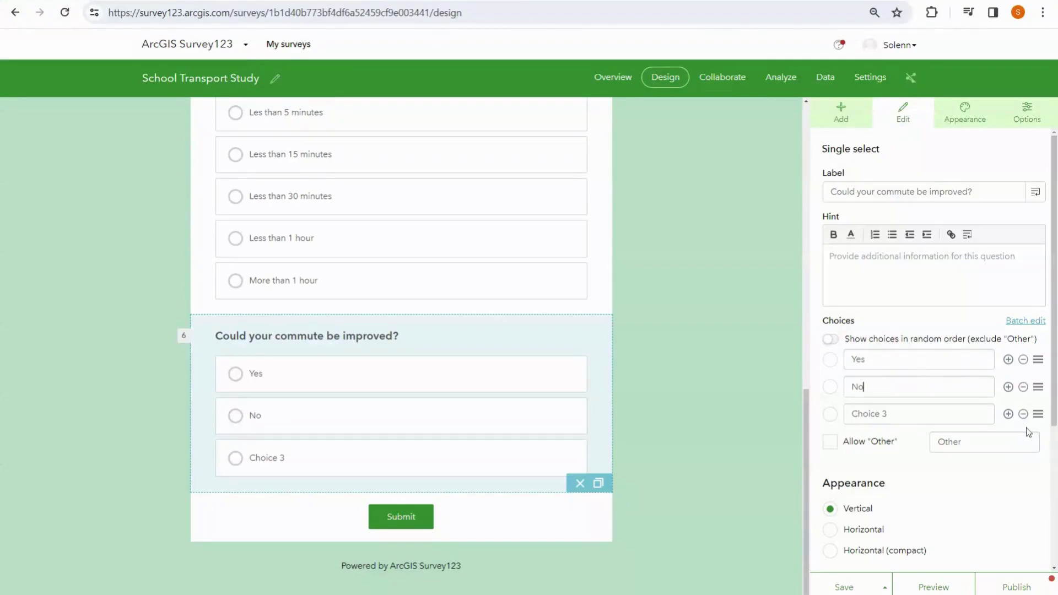
pyautogui.click(1022, 413)
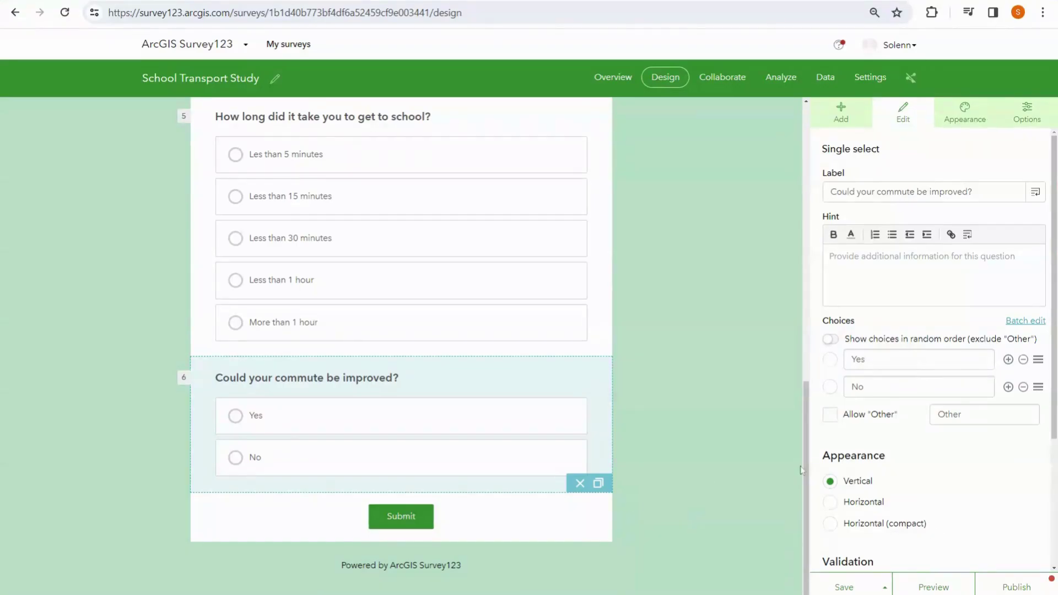
pyautogui.click(840, 112)
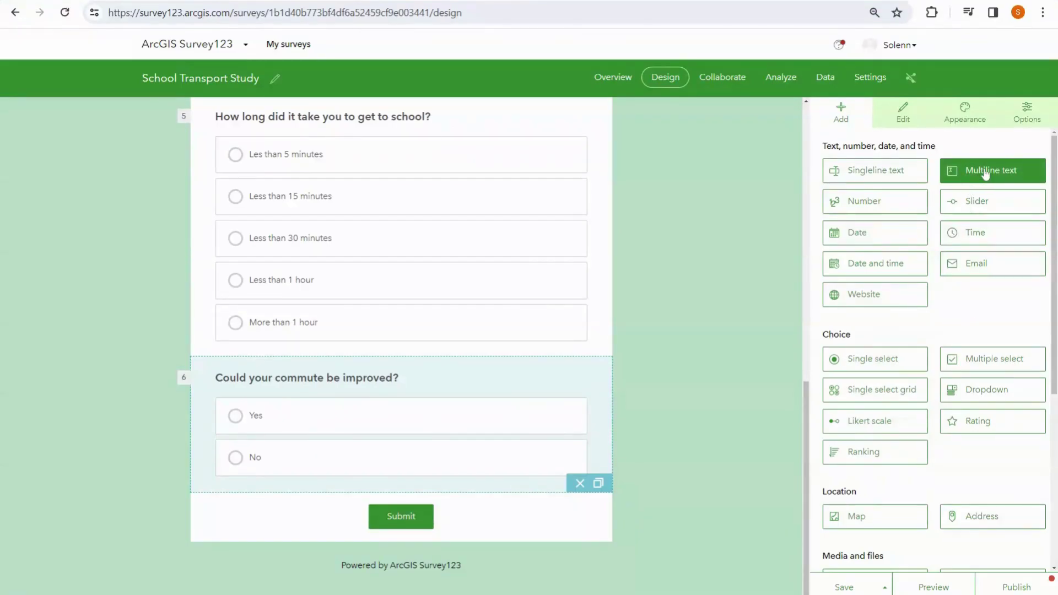
# Add a multiline text question 'If yes, please explain.' at the end and show its Behavior settings.
pyautogui.moveTo(986, 174); pyautogui.dragTo(361, 470)
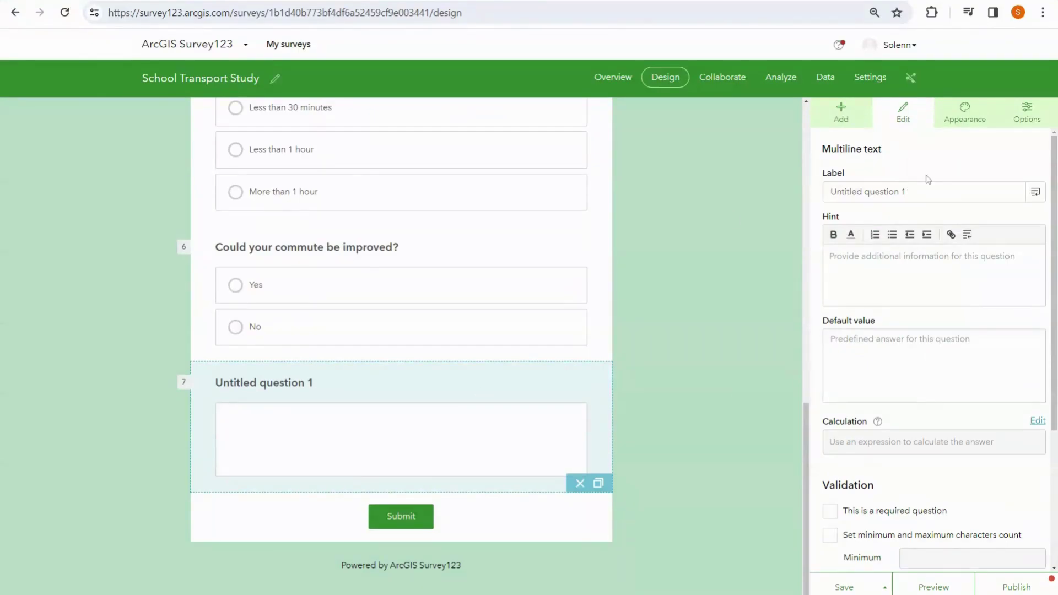
pyautogui.write('If yes, please explain.')
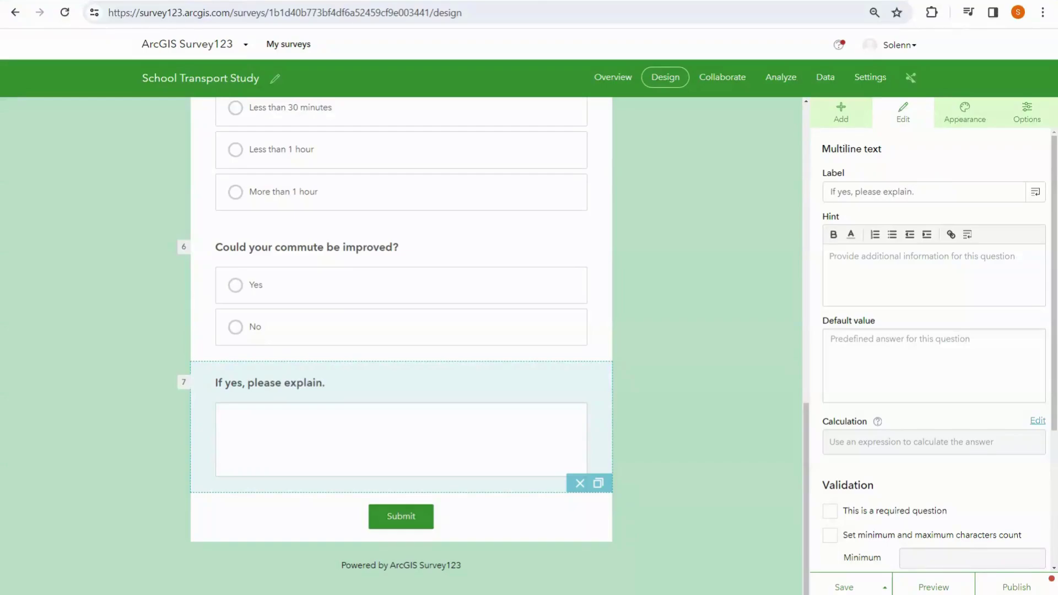
pyautogui.scroll(-4, 937, 330)
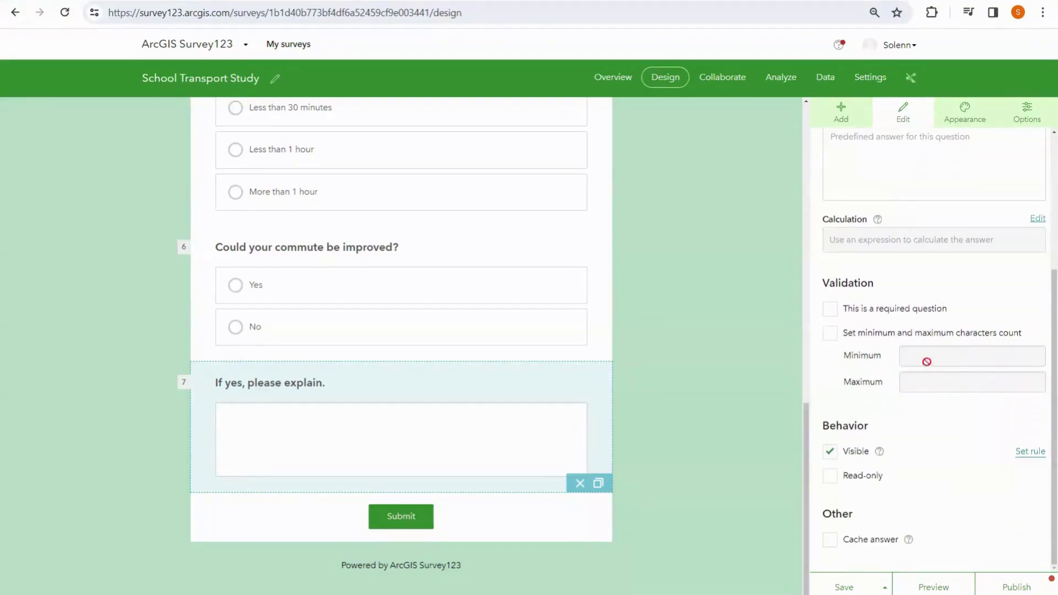
# Give question 7 a Visible rule: 'Could your commute be improved?' is Yes.
pyautogui.click(1026, 451)
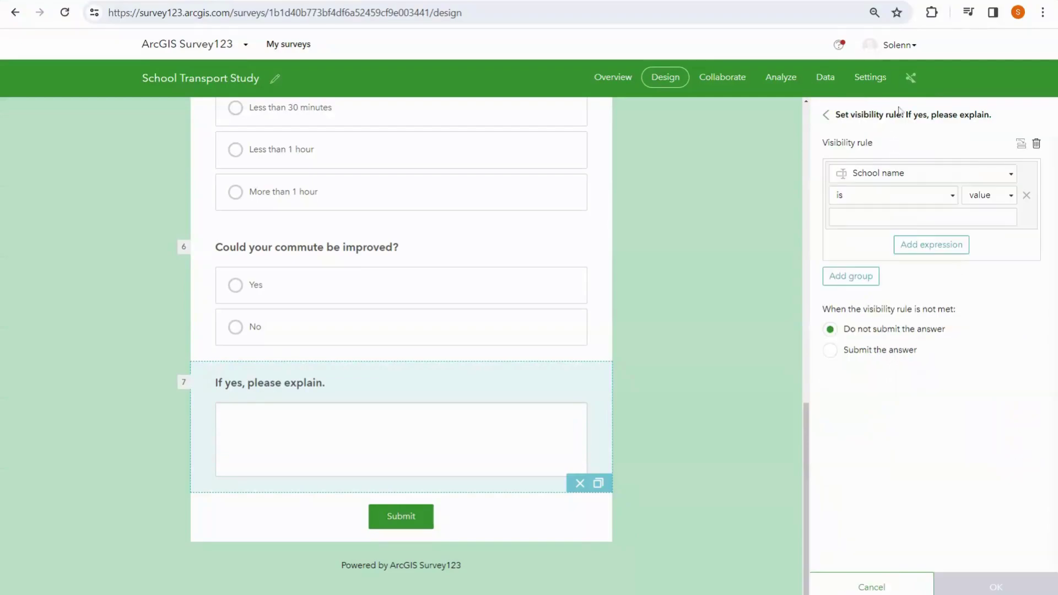
pyautogui.click(930, 173)
pyautogui.scroll(-1, 912, 297)
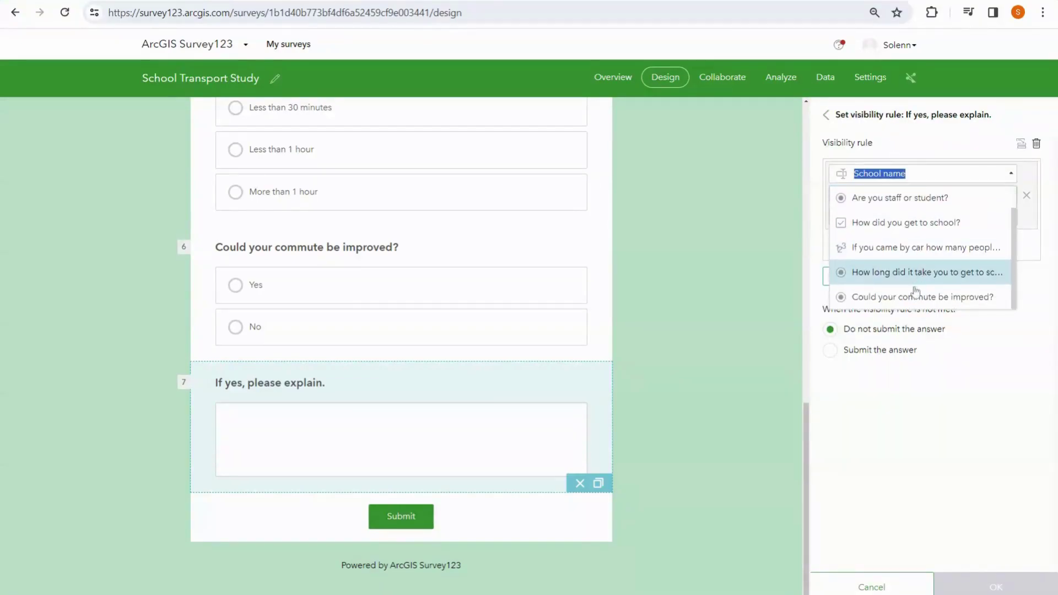
pyautogui.click(911, 297)
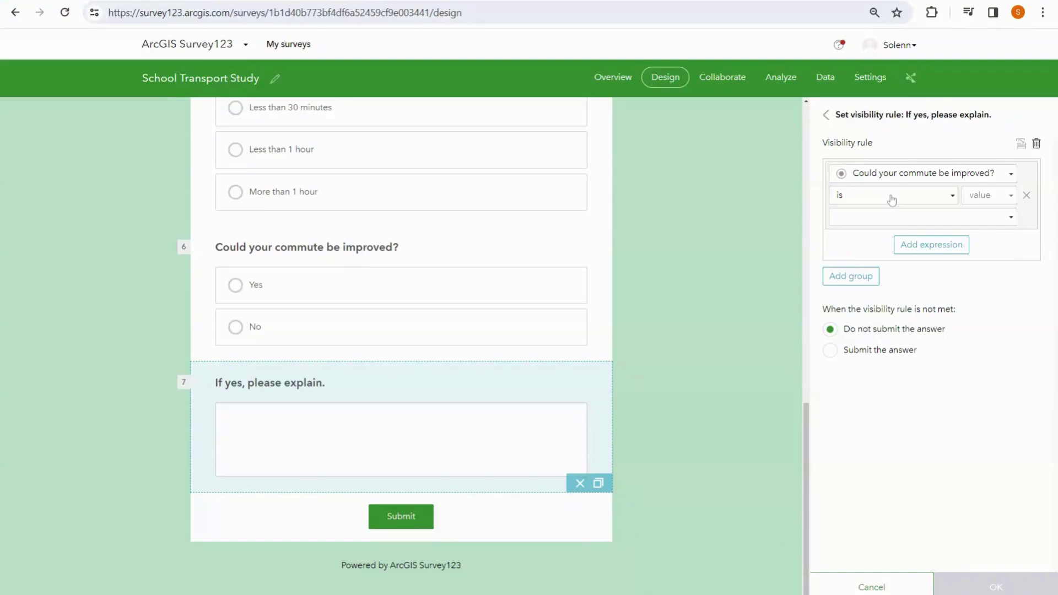
pyautogui.click(946, 204)
pyautogui.click(979, 218)
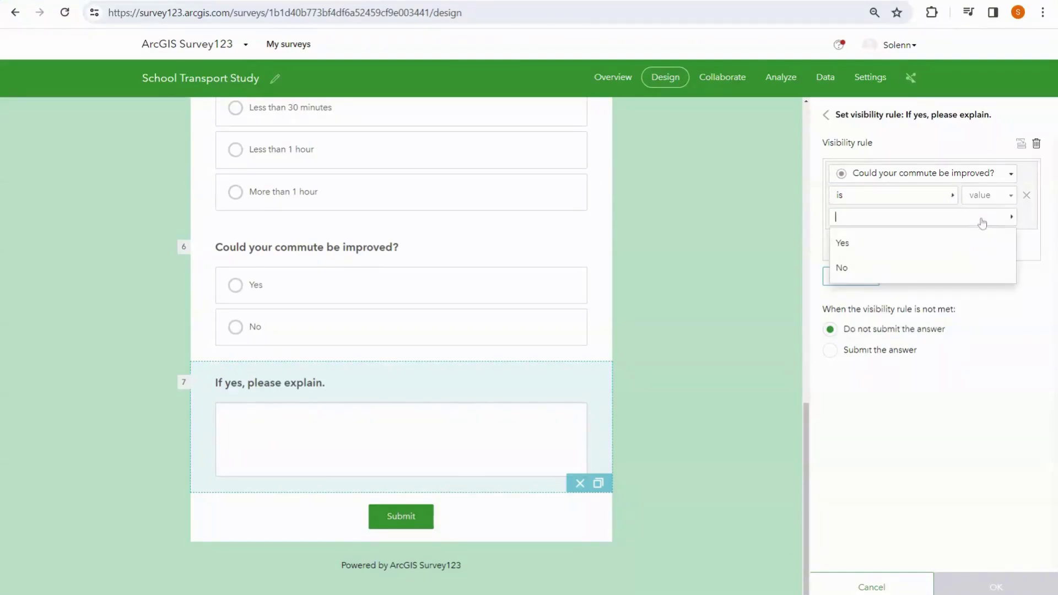
pyautogui.click(937, 246)
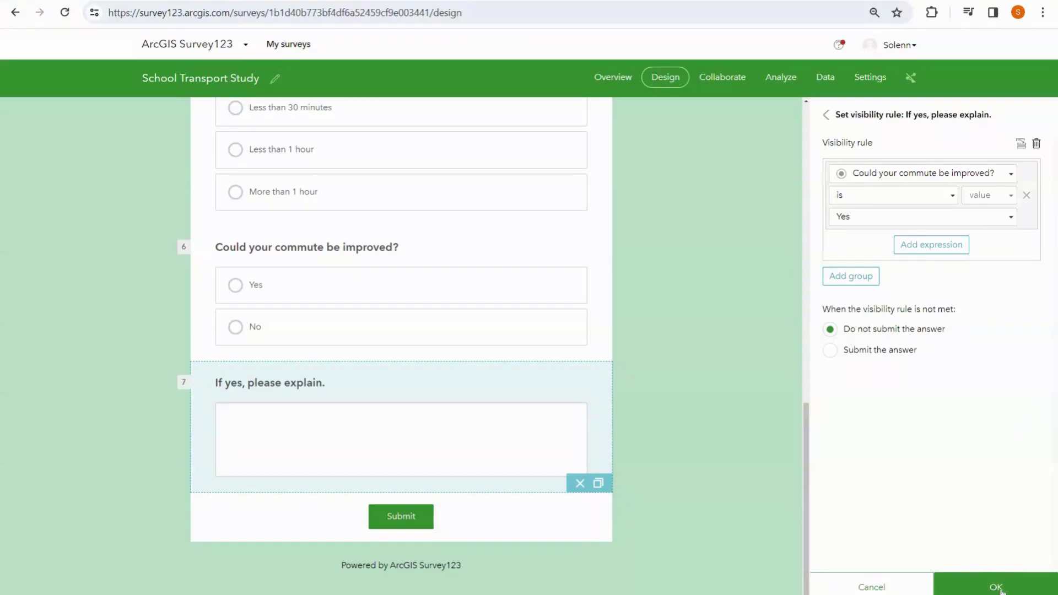
pyautogui.click(1000, 589)
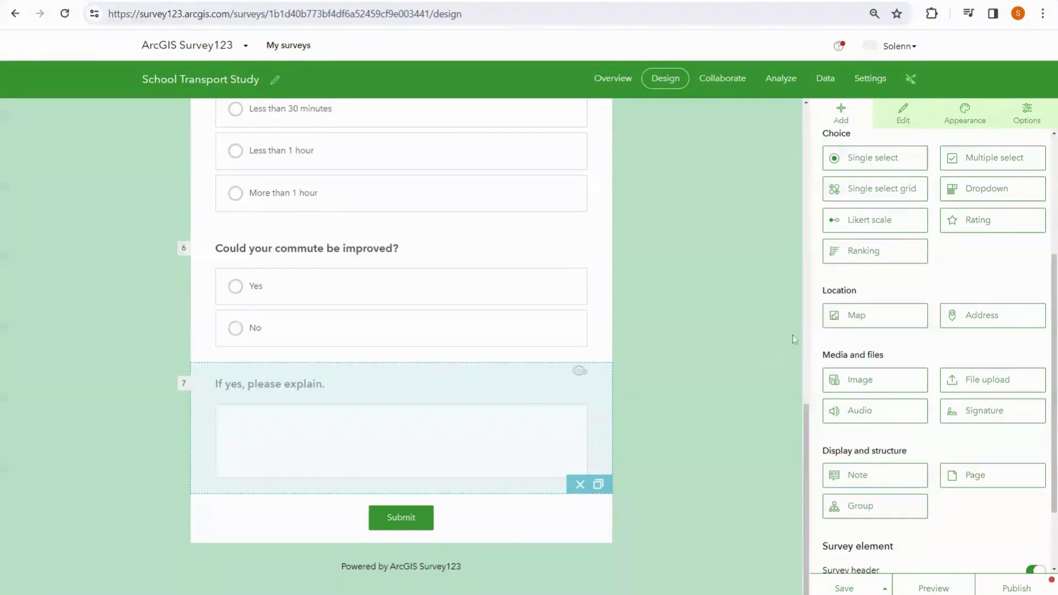
# Drop a Map question below question 7 and label it 'Where are you from?'.
pyautogui.scroll(4, 424, 234)
pyautogui.scroll(-4, 683, 397)
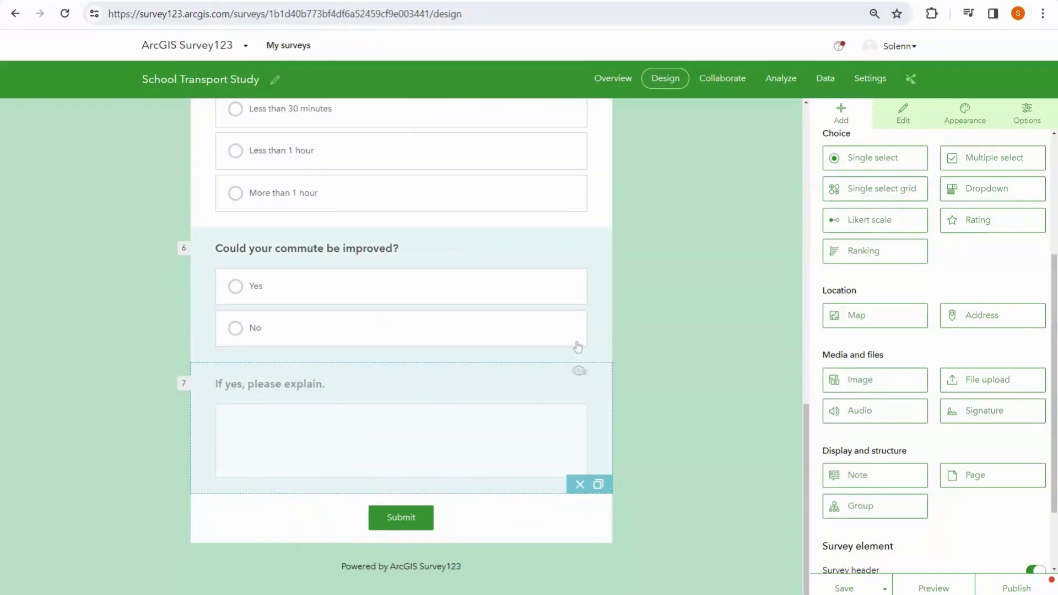
pyautogui.moveTo(918, 319); pyautogui.dragTo(397, 509)
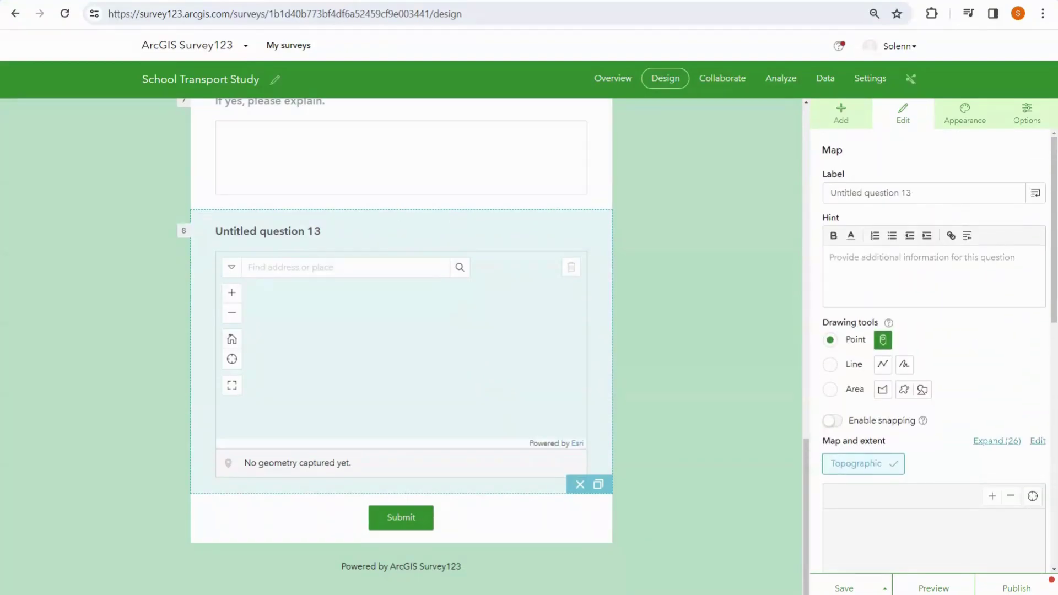
pyautogui.press('BackSpace')
pyautogui.press('BackSpace')
pyautogui.press('BackSpace')
pyautogui.press('BackSpace')
pyautogui.press('BackSpace')
pyautogui.press('BackSpace')
pyautogui.press('BackSpace')
pyautogui.press('BackSpace')
pyautogui.press('BackSpace')
pyautogui.press('BackSpace')
pyautogui.press('BackSpace')
pyautogui.write('map question')
pyautogui.write('Where')
pyautogui.write(' are you from?')
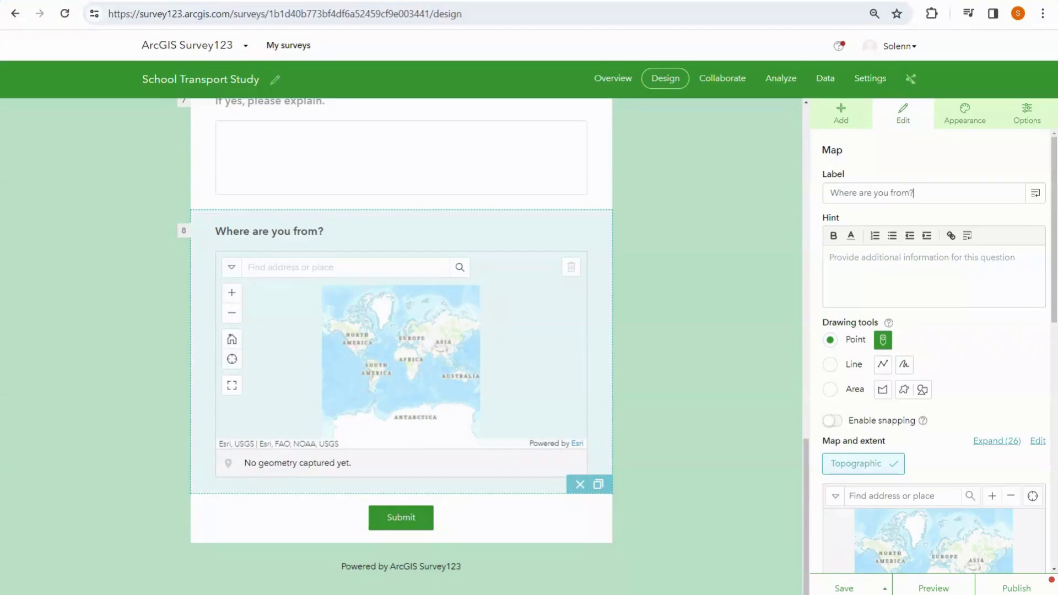
pyautogui.scroll(-6, 917, 329)
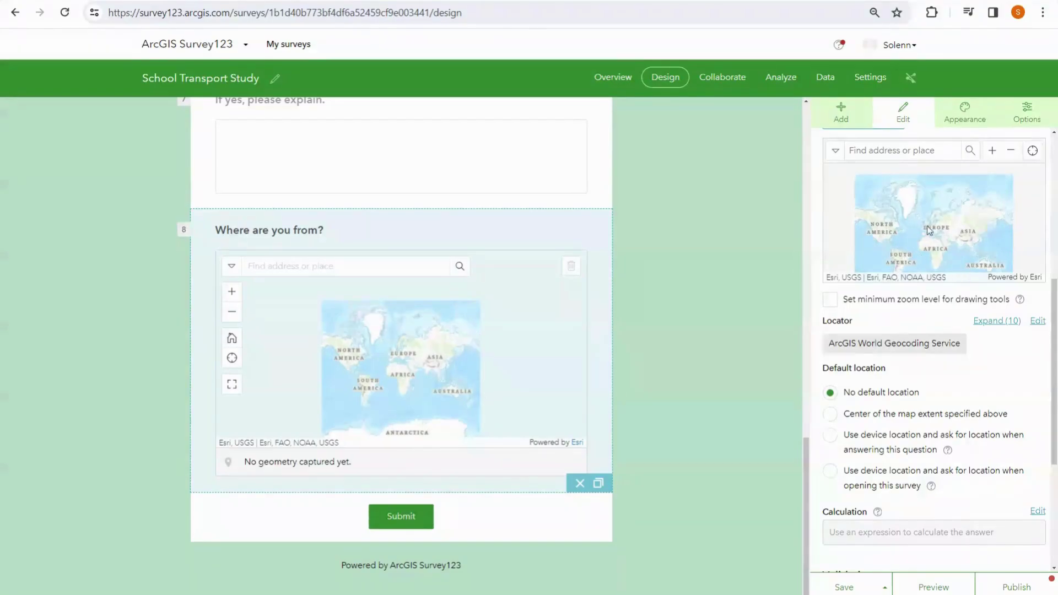
# Zoom the map extent to Ireland, default the location to its centre, and save the survey.
pyautogui.scroll(2, 929, 231)
pyautogui.scroll(3, 921, 223)
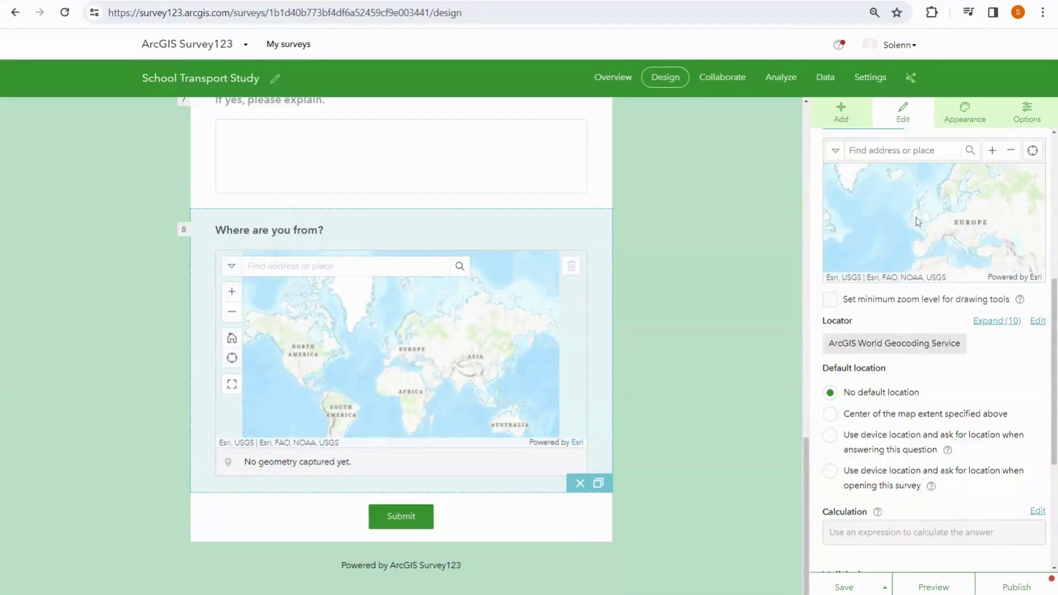
pyautogui.scroll(2, 922, 219)
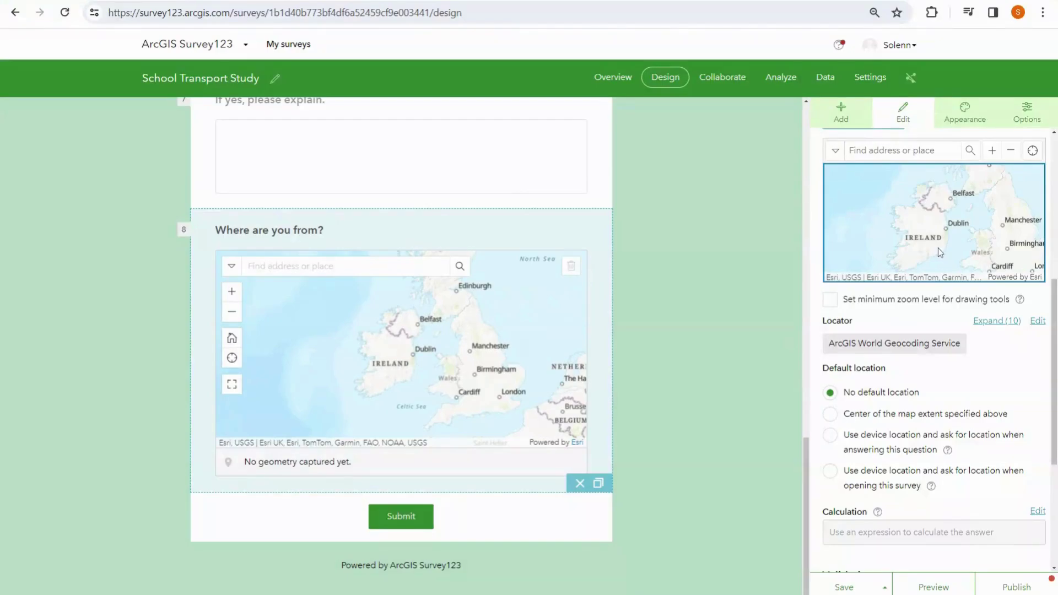
pyautogui.scroll(1, 937, 246)
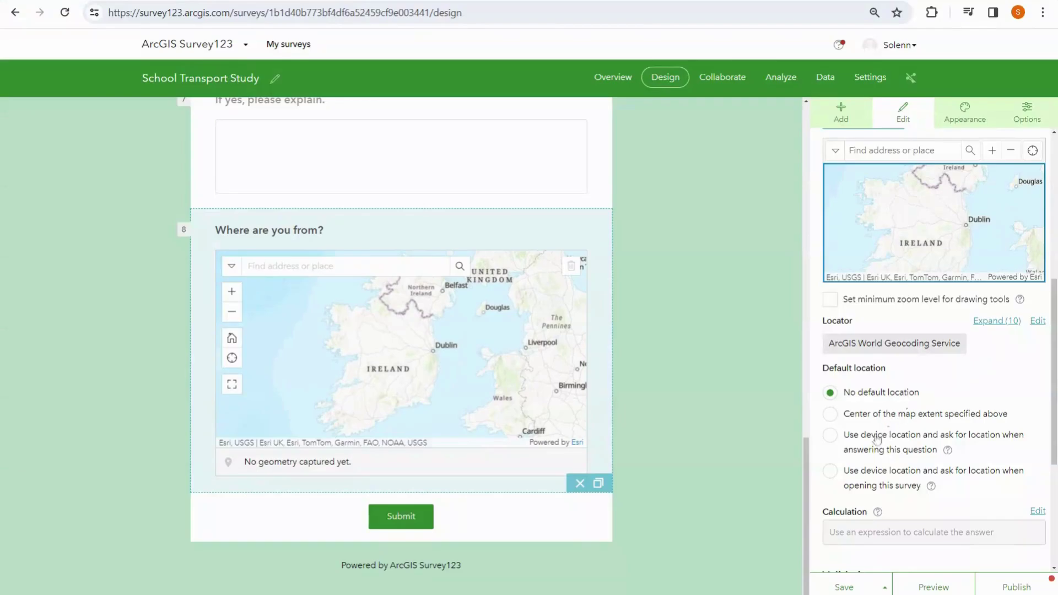
pyautogui.click(829, 415)
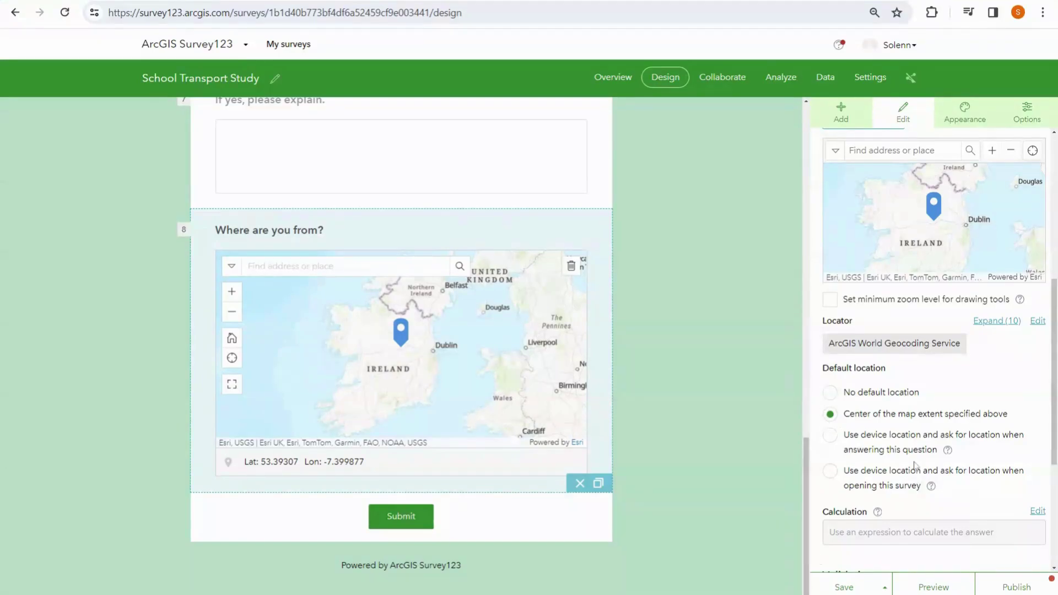
pyautogui.click(842, 588)
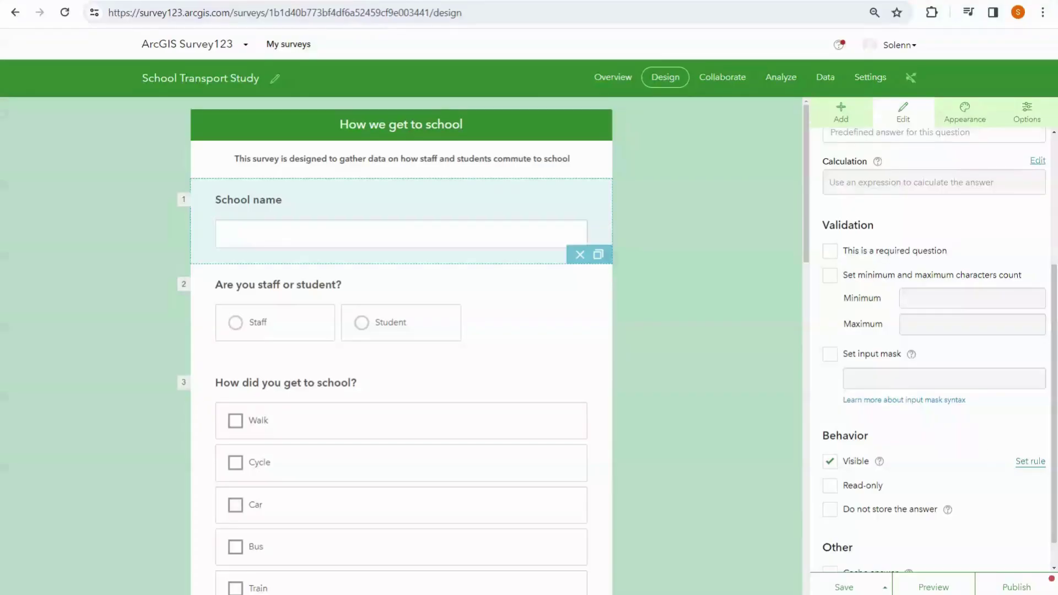
# Scroll the Edit panel to look for the question's Validation settings.
pyautogui.scroll(-1, 987, 454)
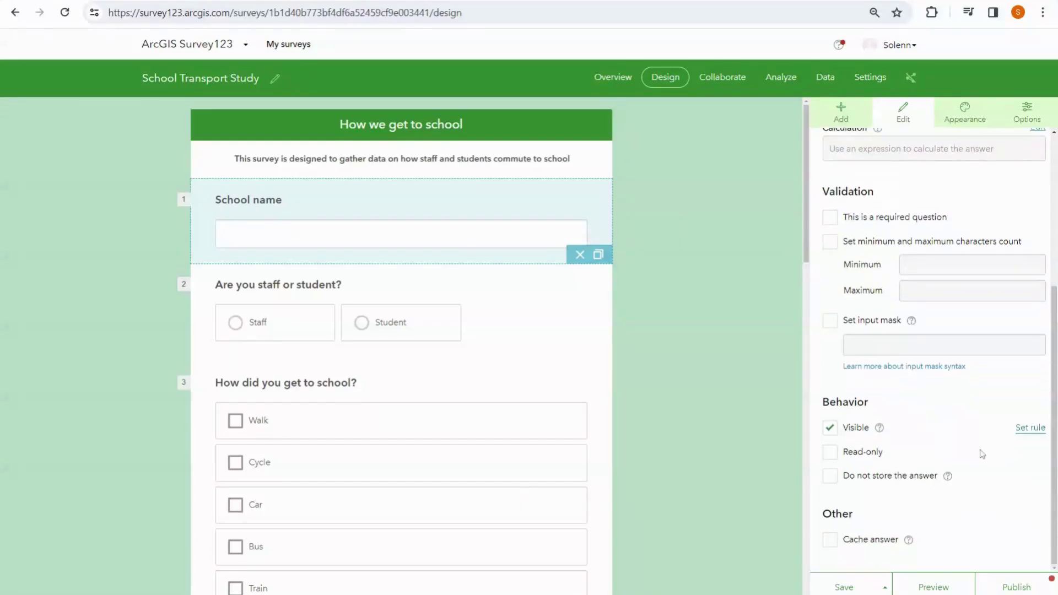
pyautogui.scroll(2, 954, 472)
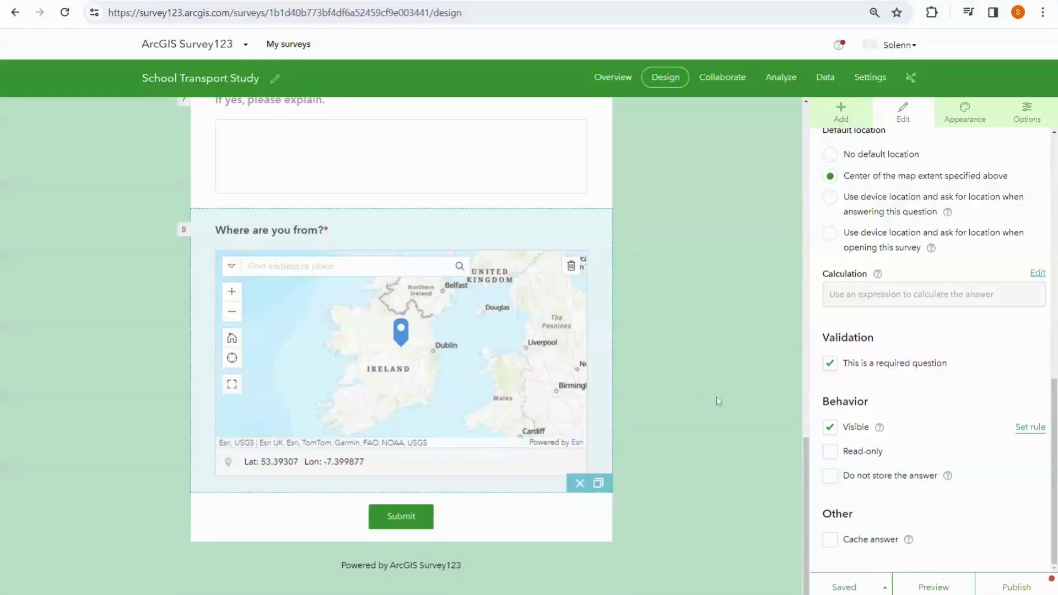
# Save the School Transport Study survey and publish it, confirming the Publish prompt.
pyautogui.scroll(2, 715, 398)
pyautogui.scroll(-2, 718, 430)
pyautogui.click(843, 585)
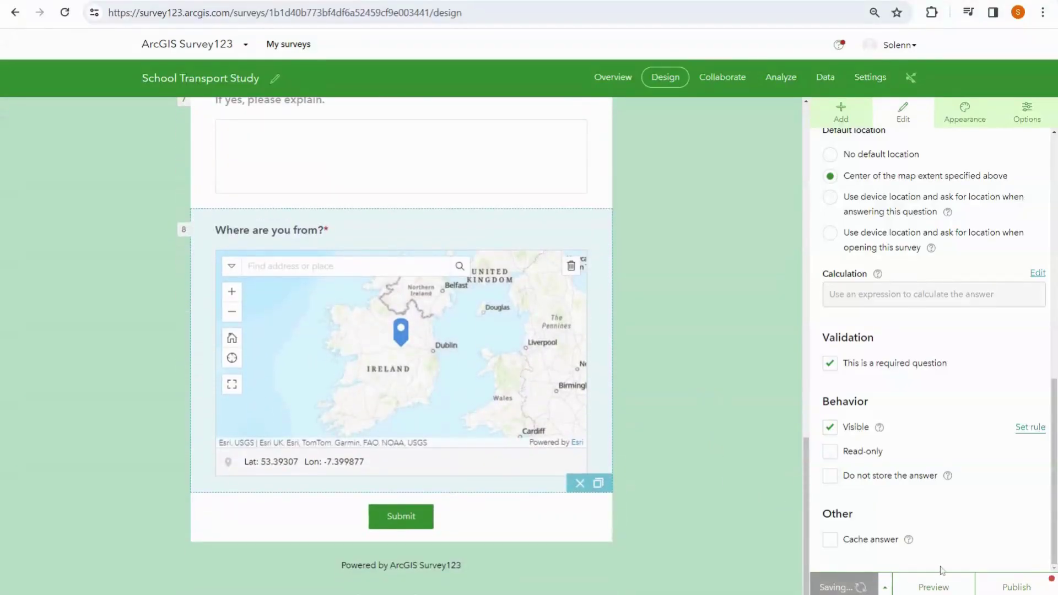
pyautogui.click(1017, 585)
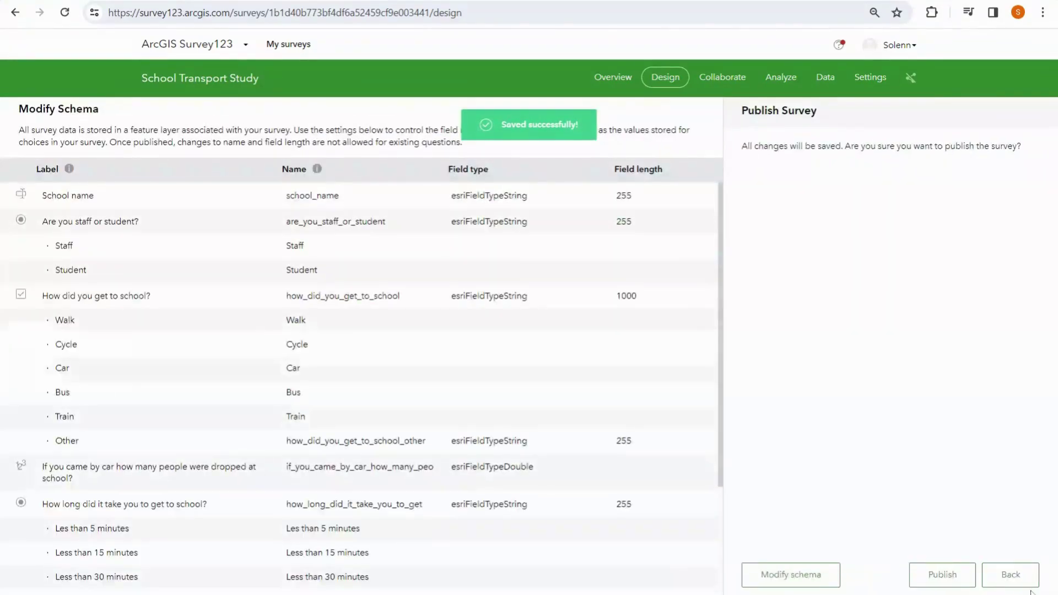
pyautogui.click(948, 581)
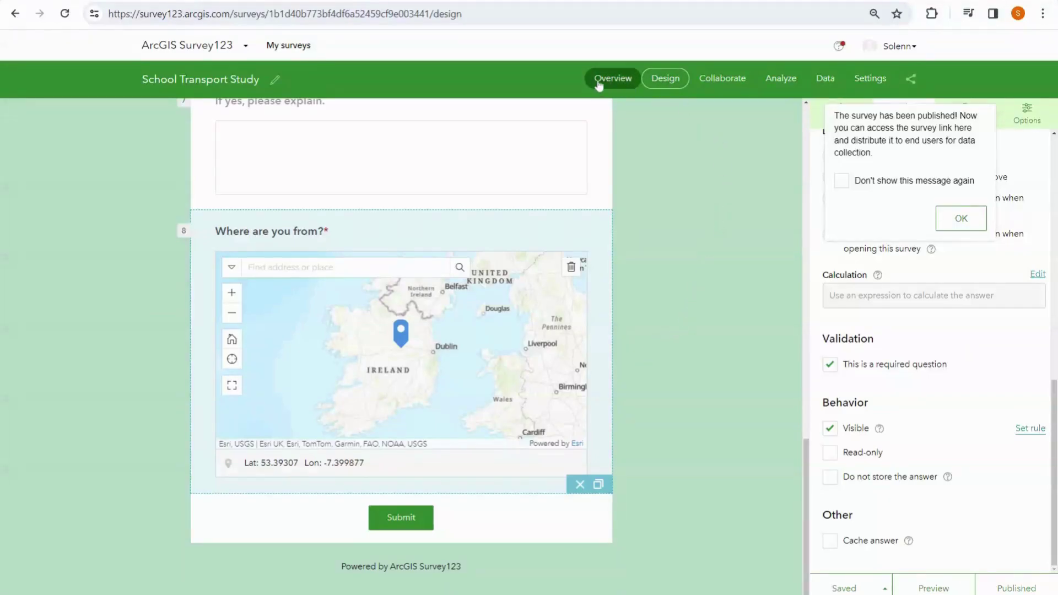
# Copy the survey link from the Collaborate sharing settings.
pyautogui.click(738, 84)
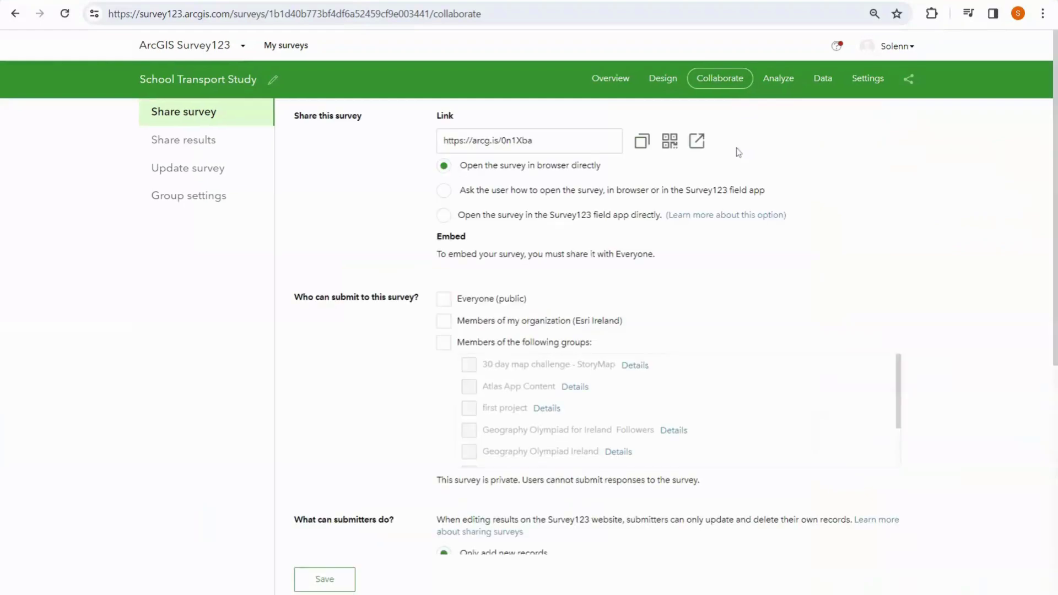
pyautogui.moveTo(533, 141); pyautogui.dragTo(443, 140)
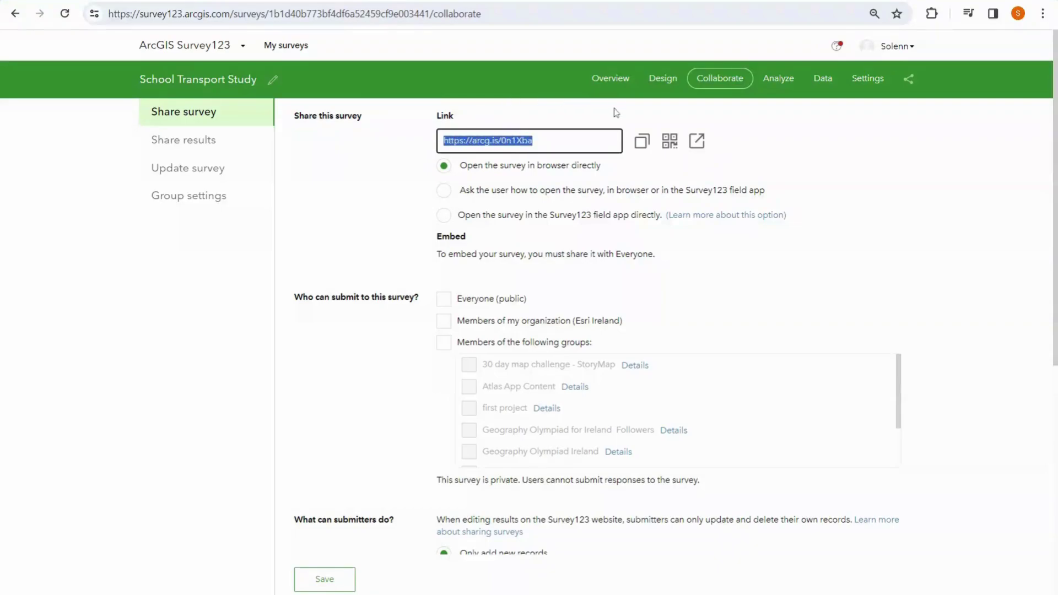
pyautogui.click(642, 143)
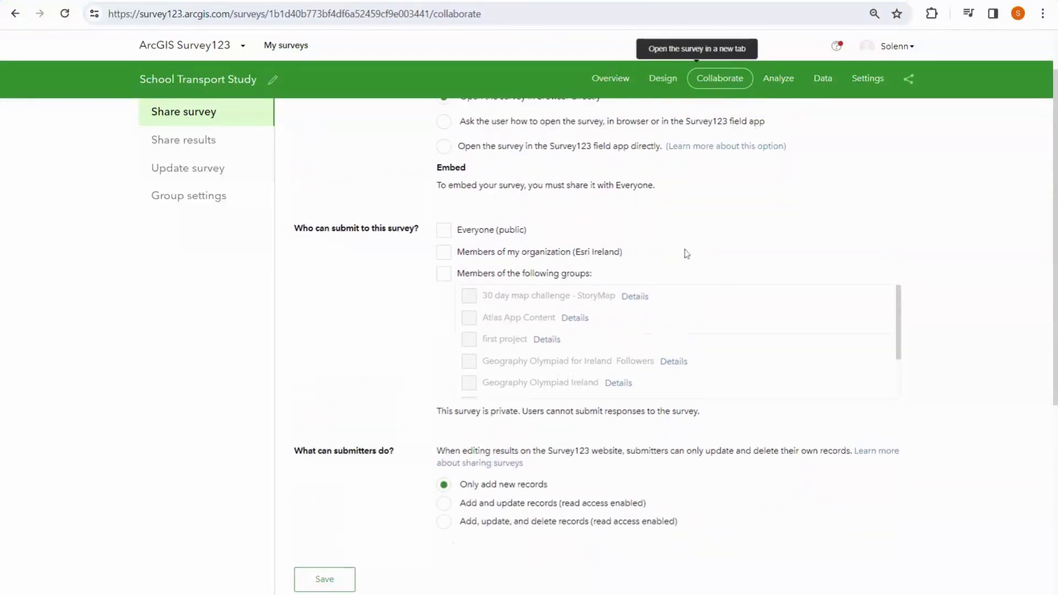
# Allow Everyone (public) to submit responses to the survey.
pyautogui.scroll(-1, 686, 253)
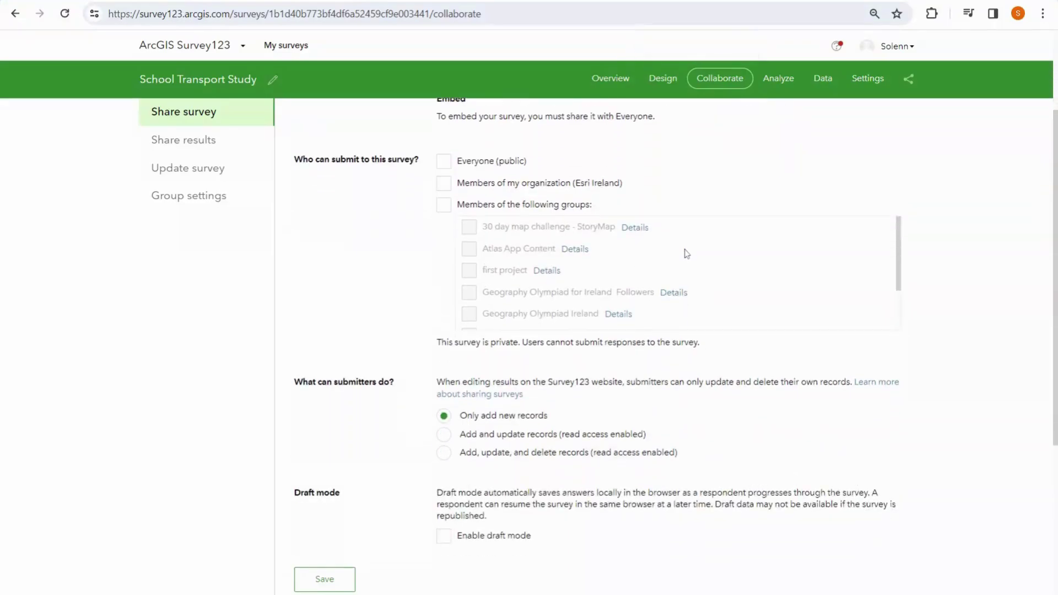
pyautogui.scroll(-3, 686, 253)
pyautogui.scroll(6, 647, 287)
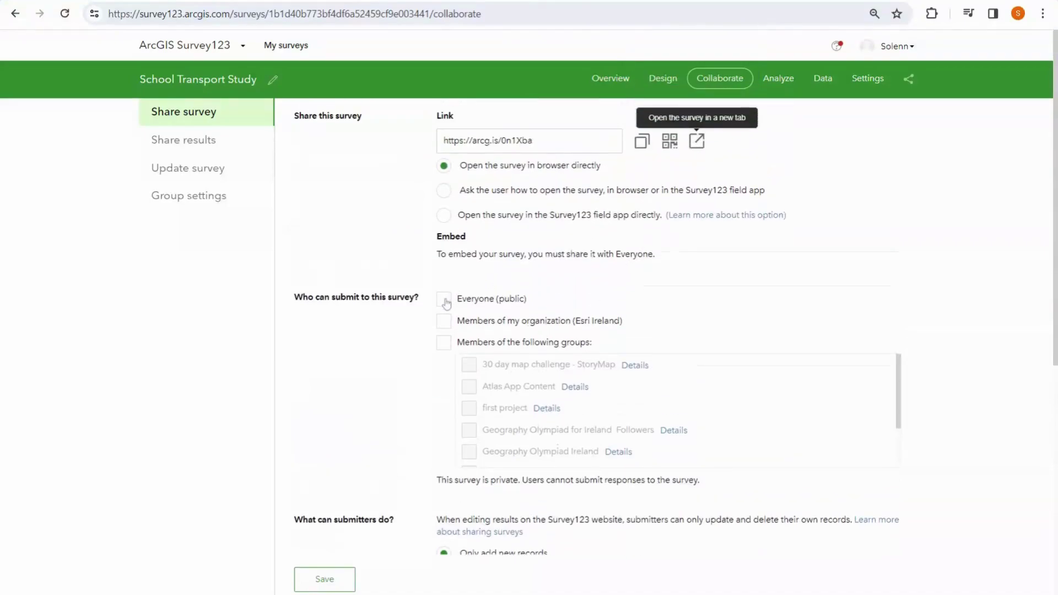
pyautogui.click(444, 301)
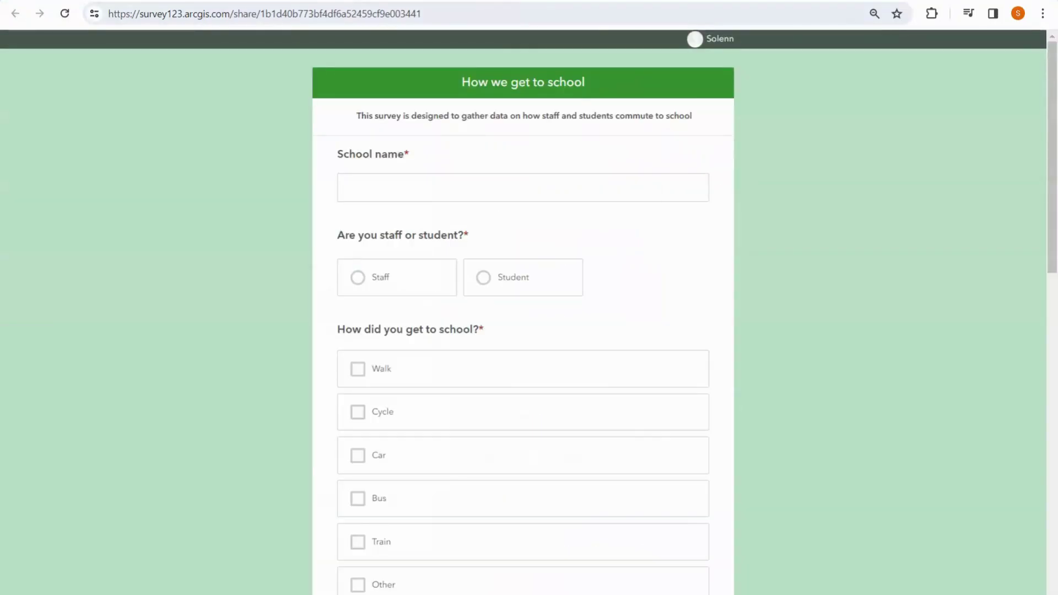
# Answer School A, respondent Staff, and travel mode Car, after briefly trying Cycle.
pyautogui.click(523, 187)
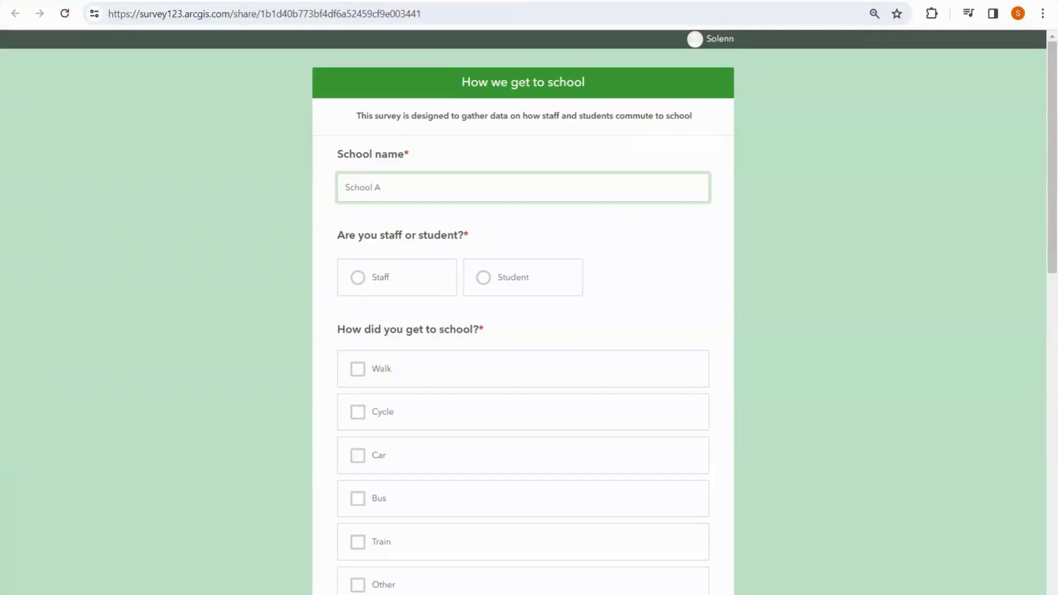
pyautogui.click(405, 290)
pyautogui.scroll(-3, 514, 424)
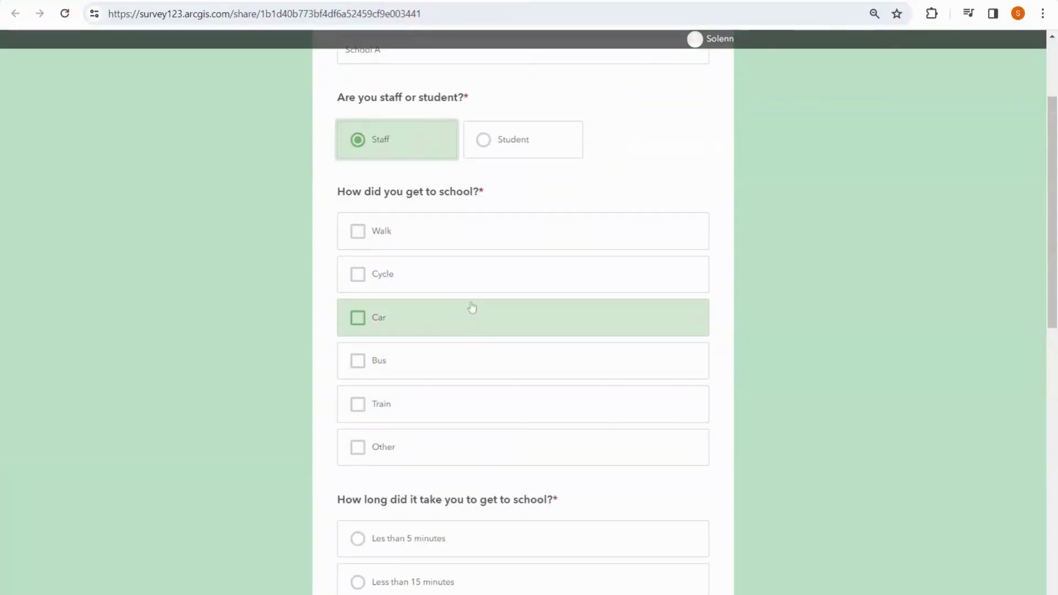
pyautogui.click(472, 307)
pyautogui.scroll(-2, 479, 359)
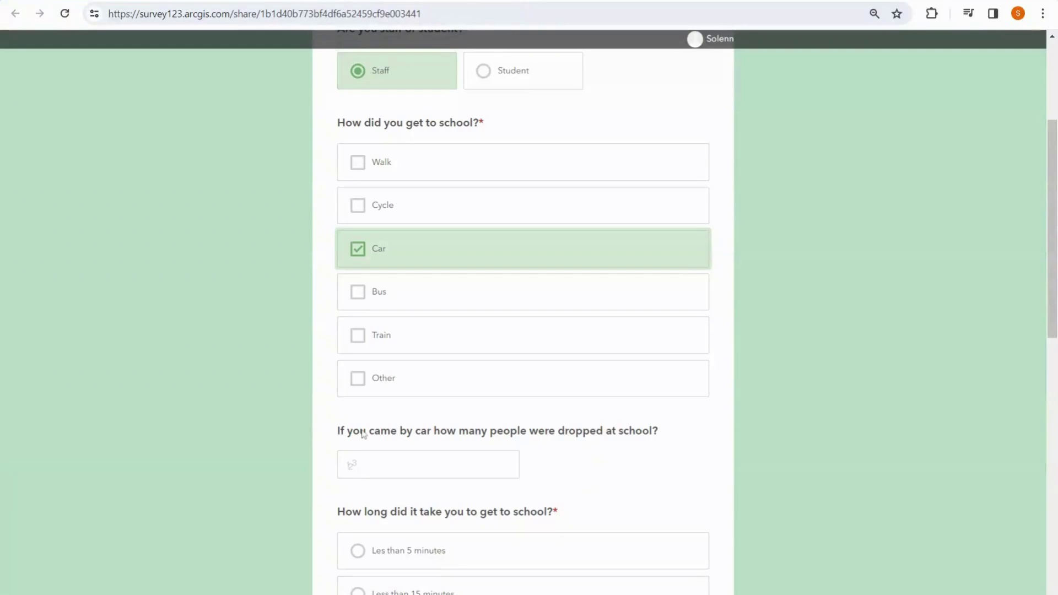
pyautogui.click(362, 210)
pyautogui.click(359, 249)
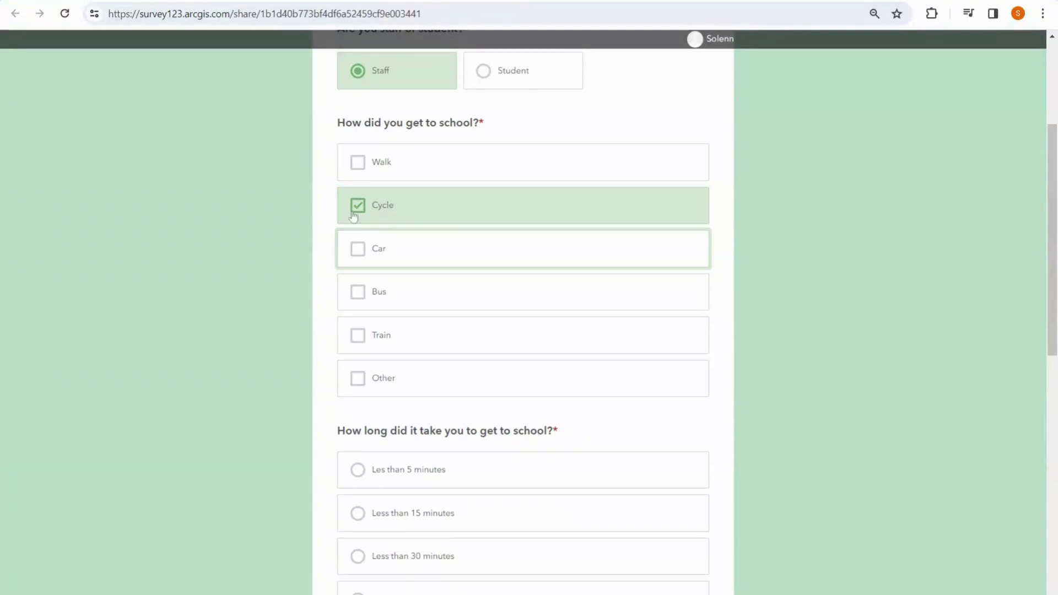
pyautogui.click(358, 213)
pyautogui.click(358, 249)
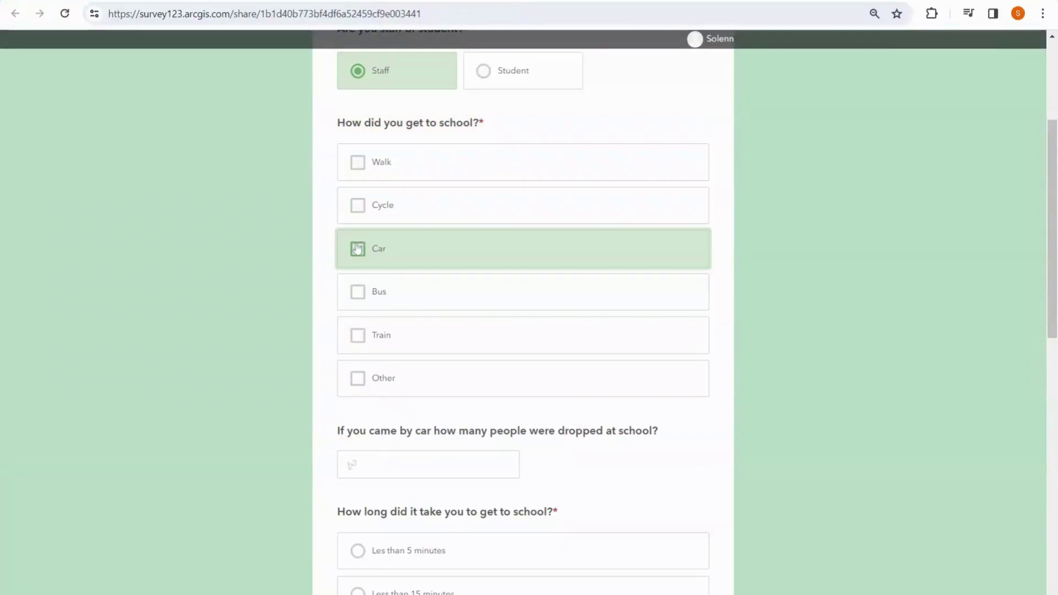
# Enter 1 person dropped off, Less than 15 minutes, and Yes to commute improvement.
pyautogui.scroll(-2, 561, 329)
pyautogui.click(431, 330)
pyautogui.write('1')
pyautogui.scroll(-2, 581, 380)
pyautogui.click(428, 330)
pyautogui.scroll(-2, 496, 405)
pyautogui.click(464, 402)
pyautogui.scroll(-2, 524, 397)
pyautogui.click(524, 396)
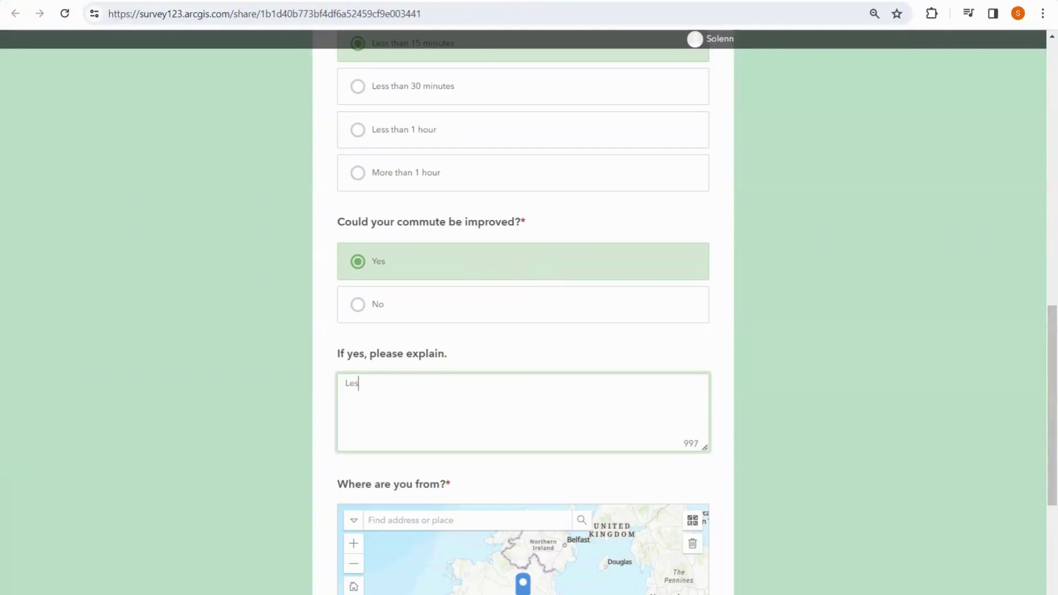
# Explain 'Less traffic', pin the home near Ballinteer on the map, and submit the response.
pyautogui.write('Less traffic')
pyautogui.scroll(-3, 777, 440)
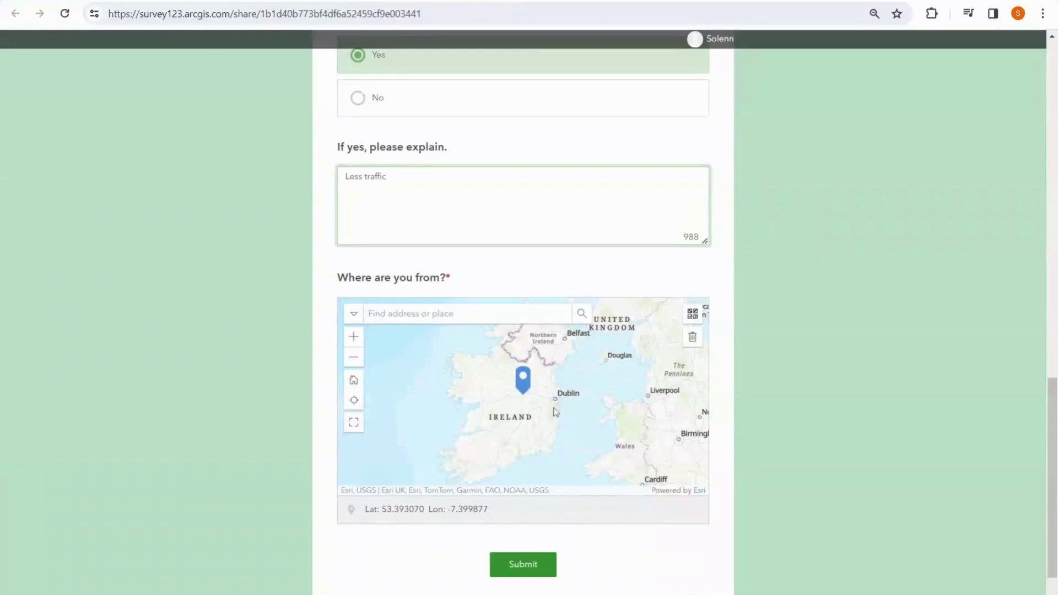
pyautogui.scroll(5, 553, 414)
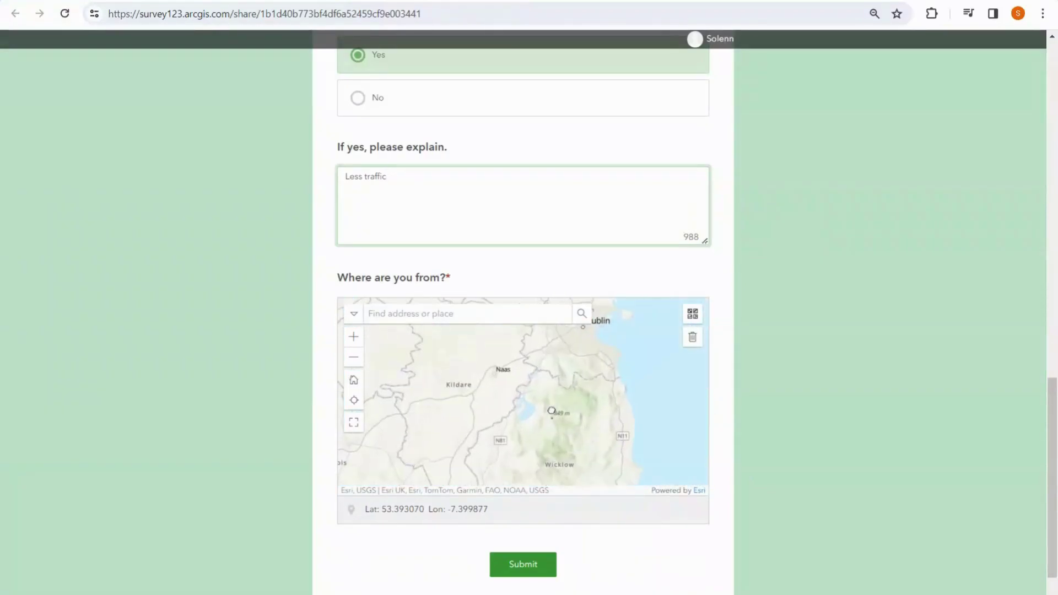
pyautogui.scroll(-3, 573, 388)
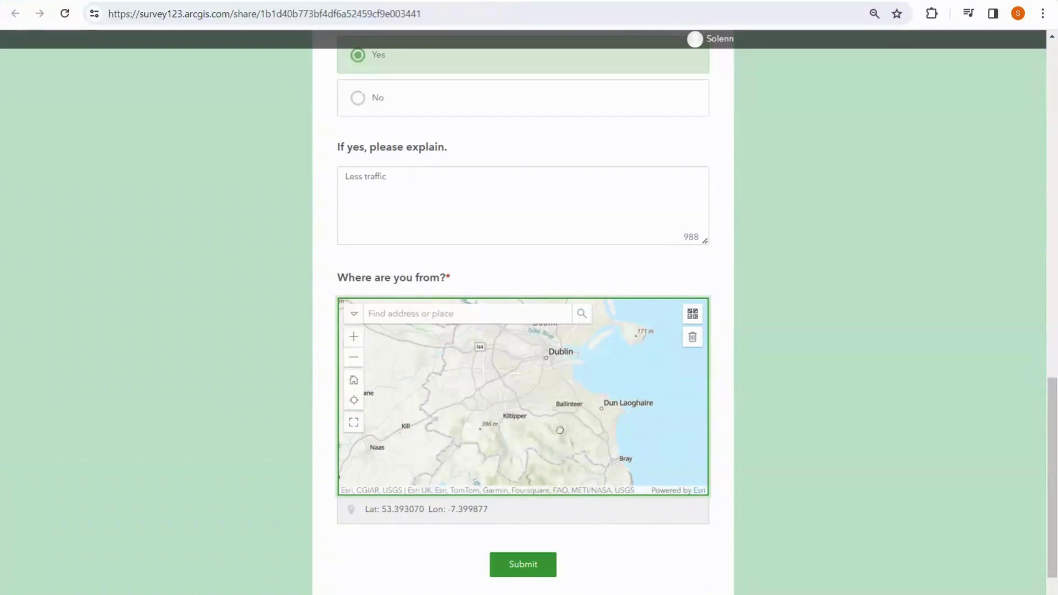
pyautogui.click(558, 417)
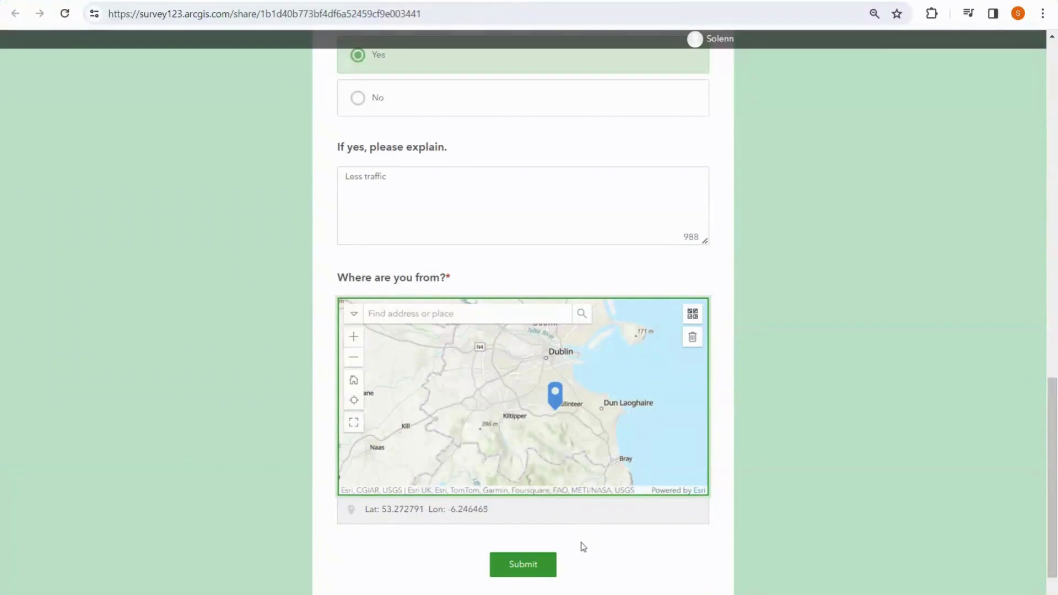
pyautogui.click(537, 567)
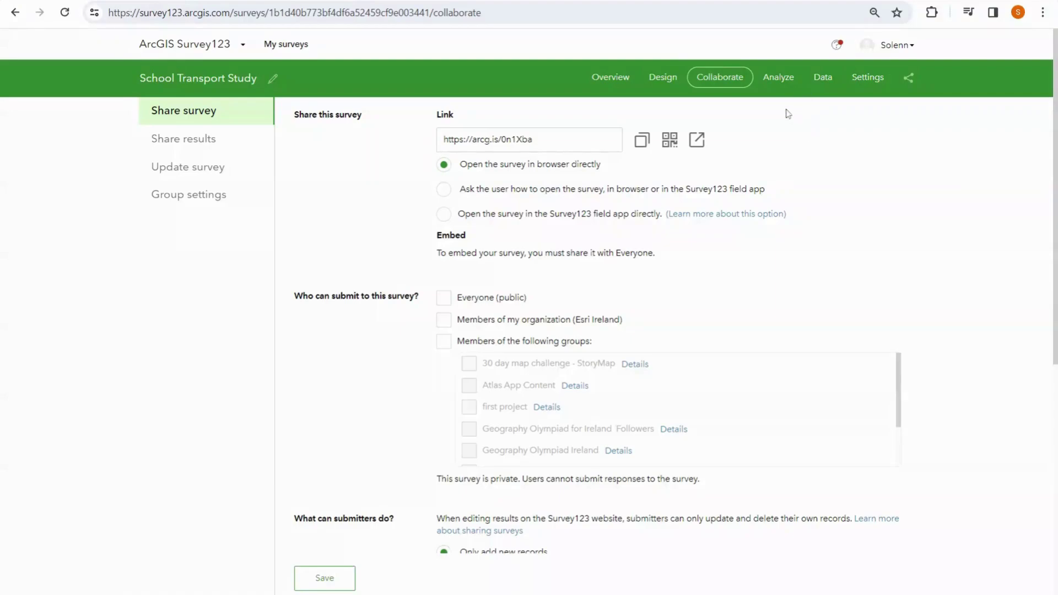
# Open the Analyze results and scroll through the charts for all 4 responses.
pyautogui.click(774, 81)
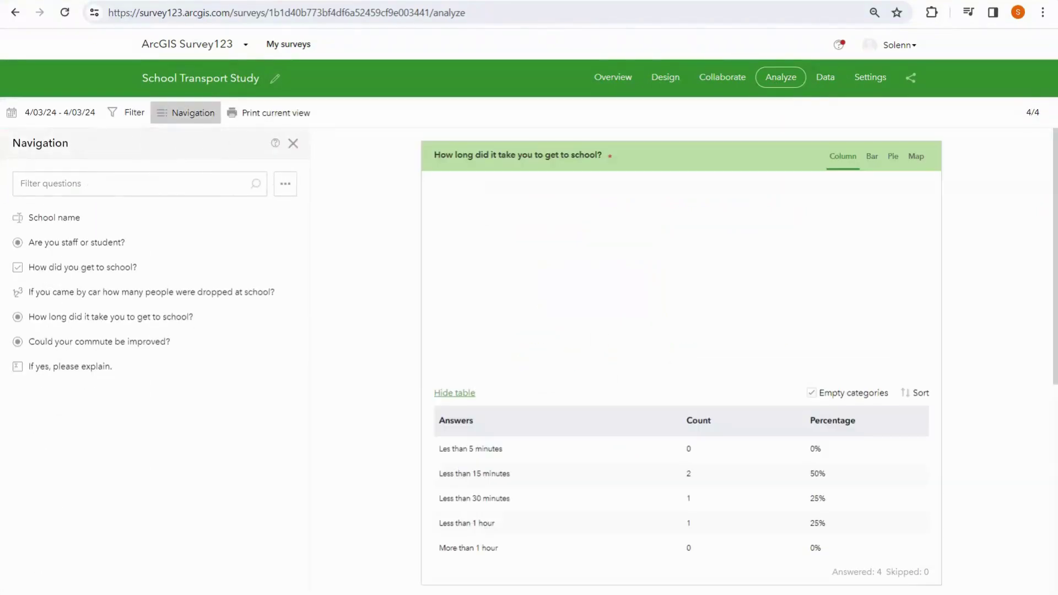
pyautogui.scroll(-4, 969, 227)
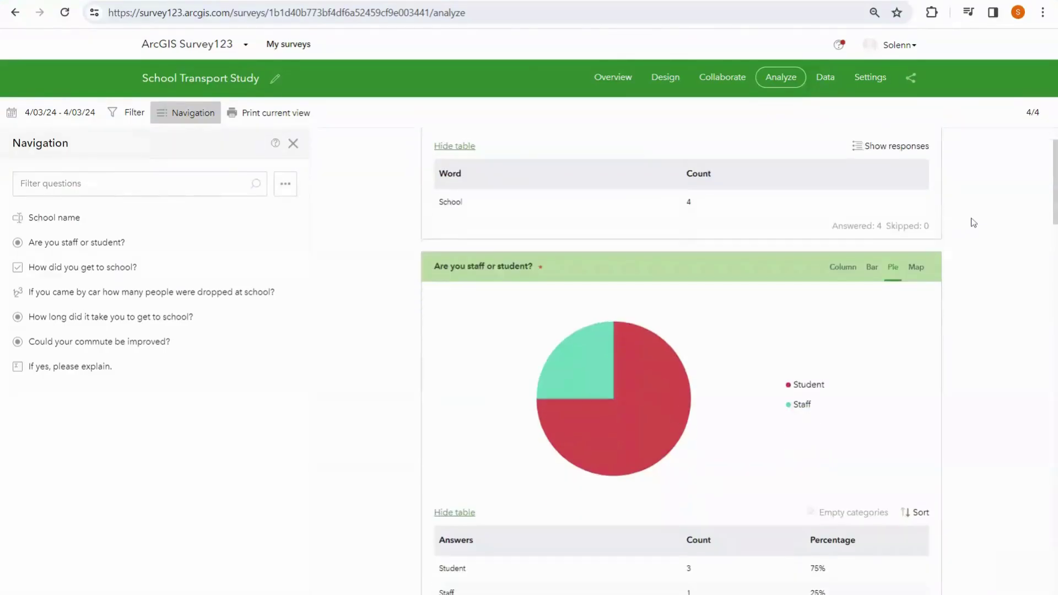
pyautogui.scroll(1, 972, 222)
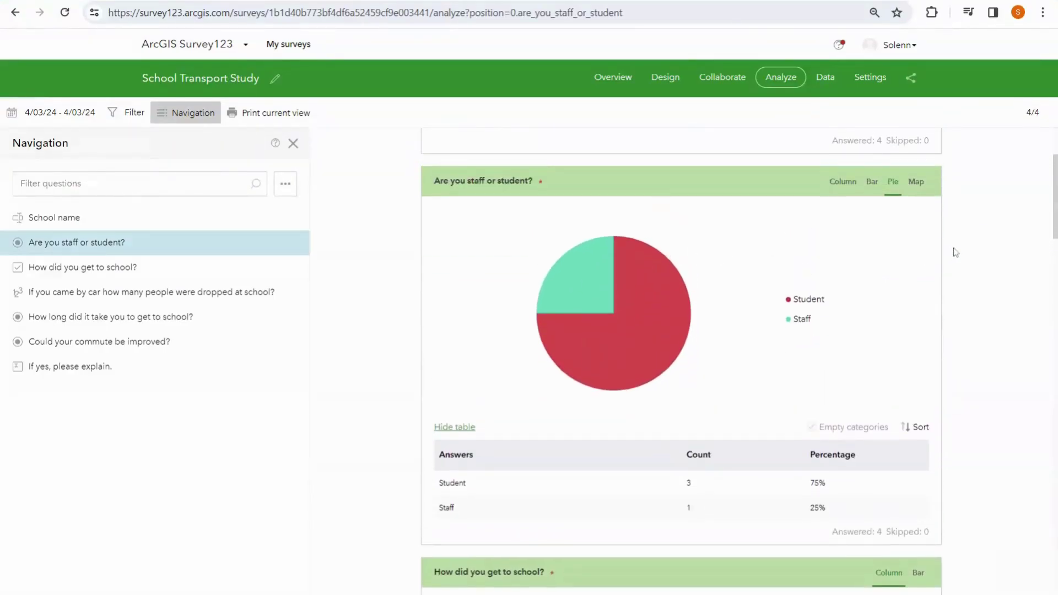
pyautogui.scroll(-8, 955, 251)
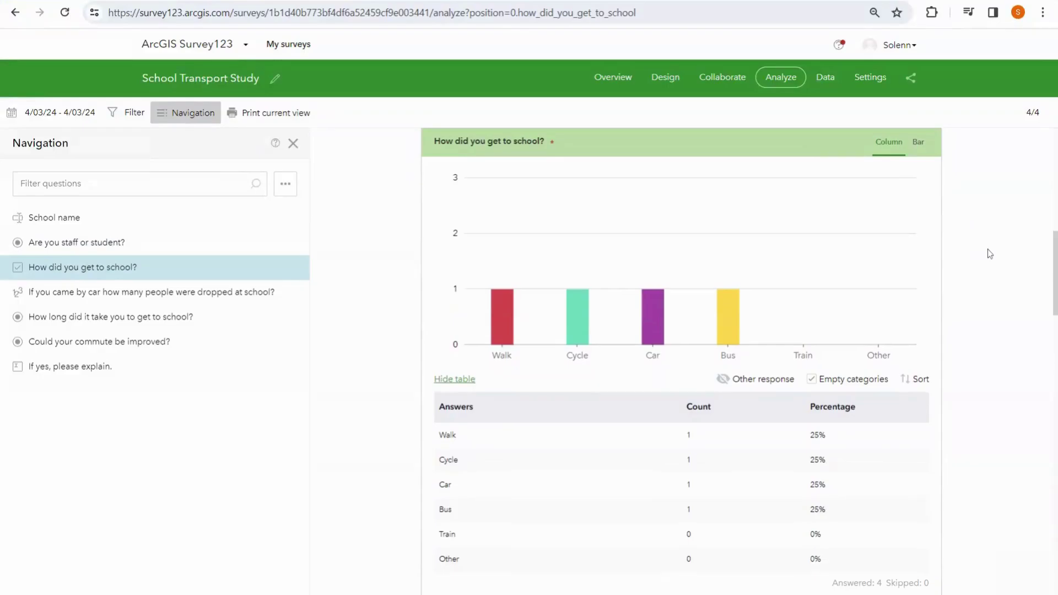
pyautogui.scroll(-9, 987, 249)
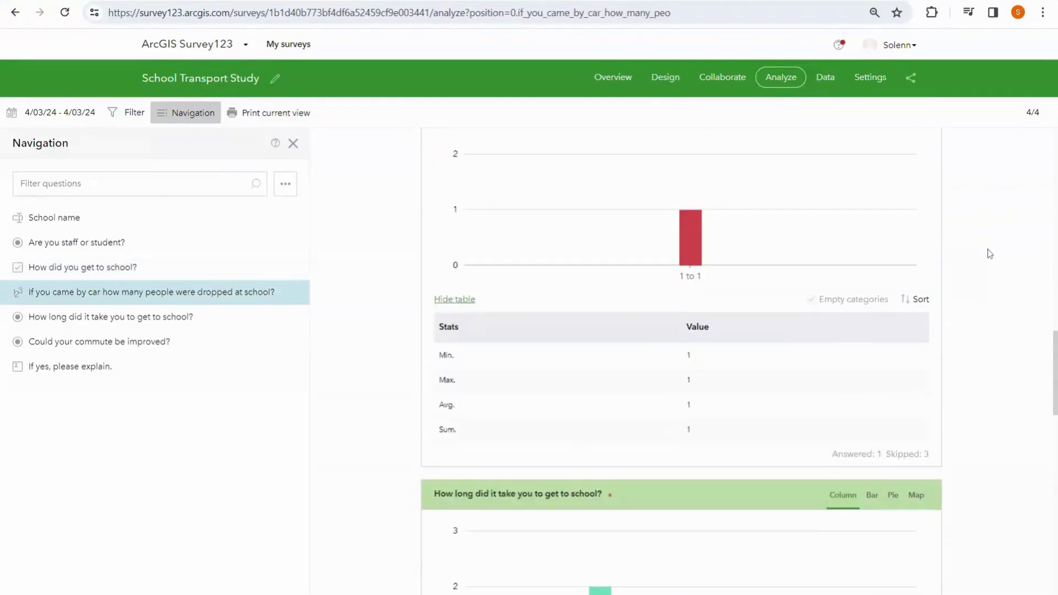
pyautogui.scroll(5, 987, 249)
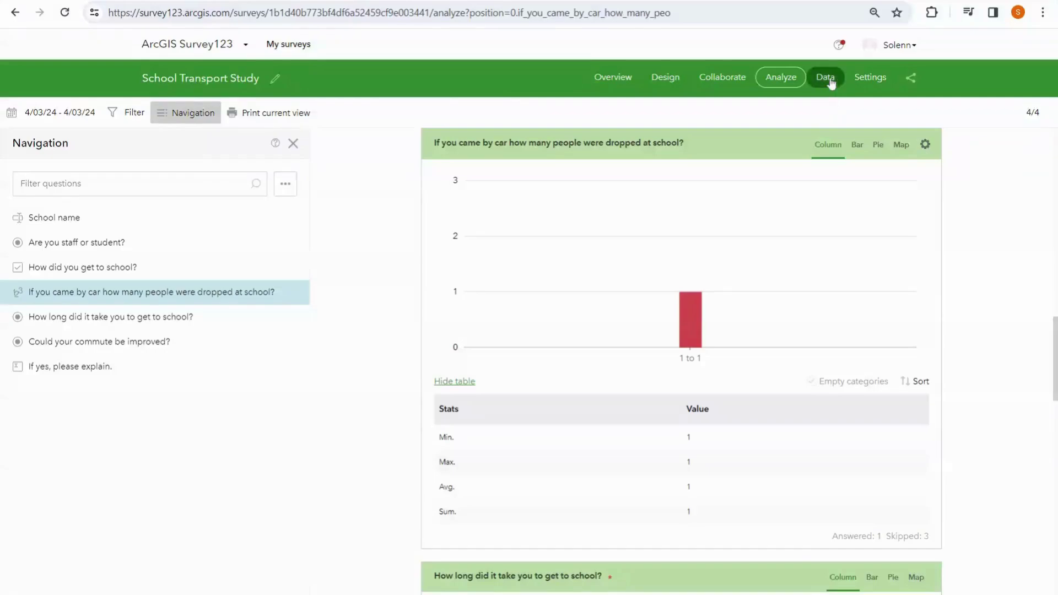
# Show the four responses in the Data table and map, and review the Export format options.
pyautogui.click(823, 78)
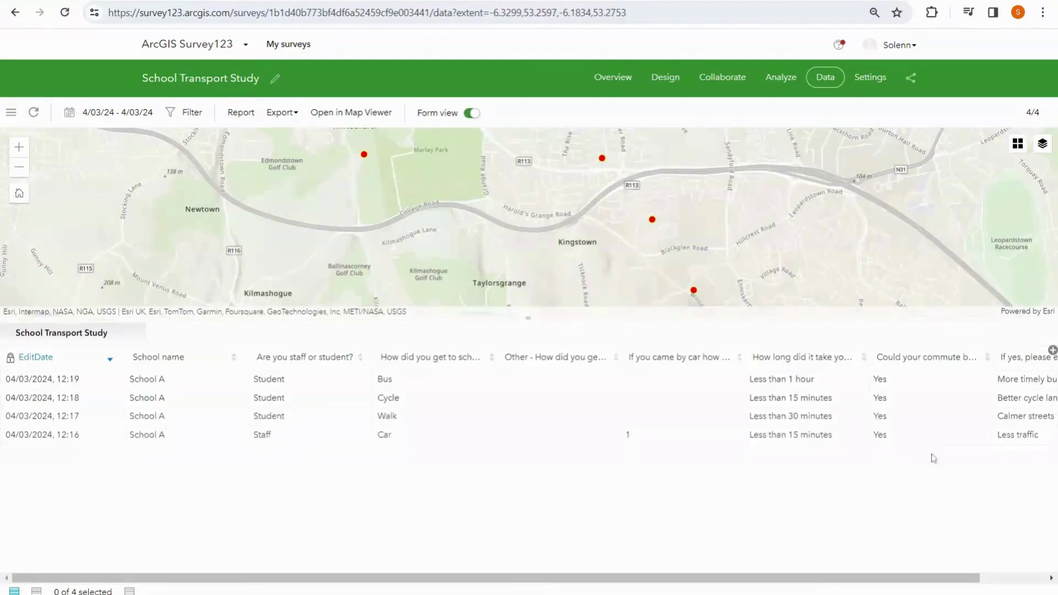
pyautogui.click(280, 111)
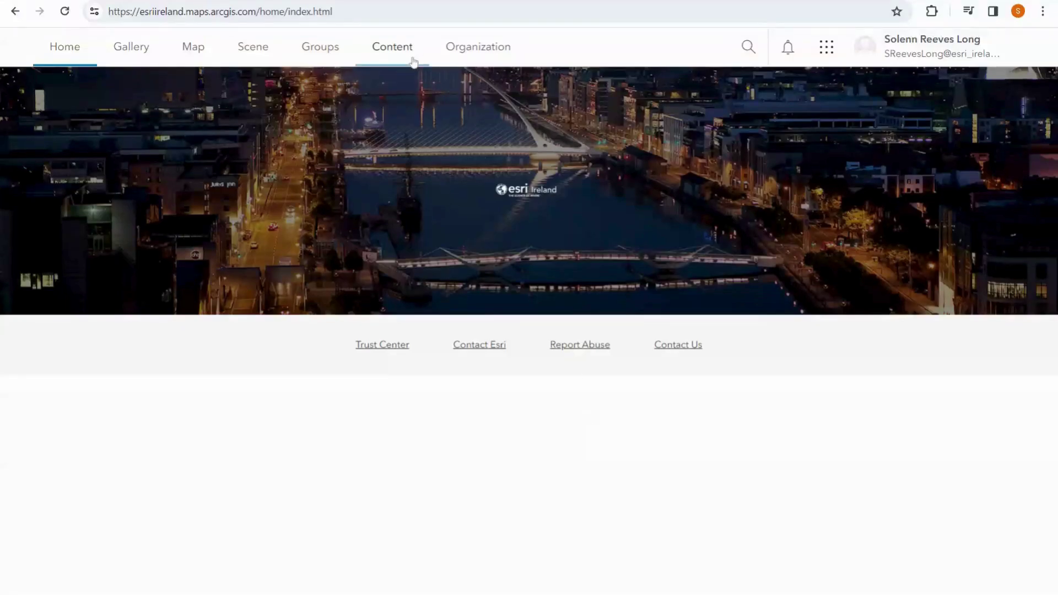
# Filter My content to the Survey-School Transport Study folder's four items.
pyautogui.click(393, 47)
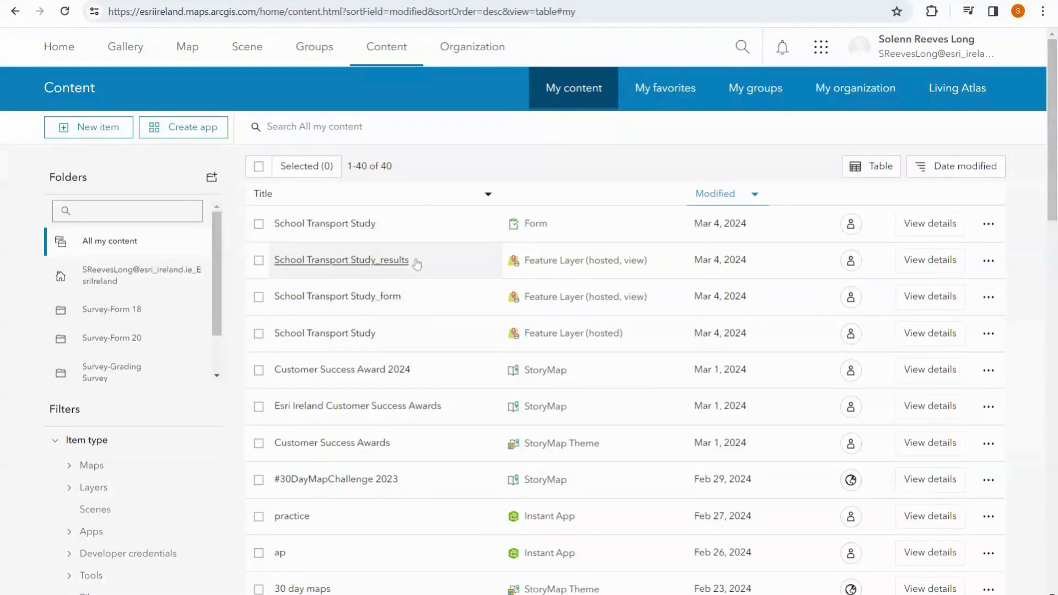
pyautogui.scroll(-2, 136, 304)
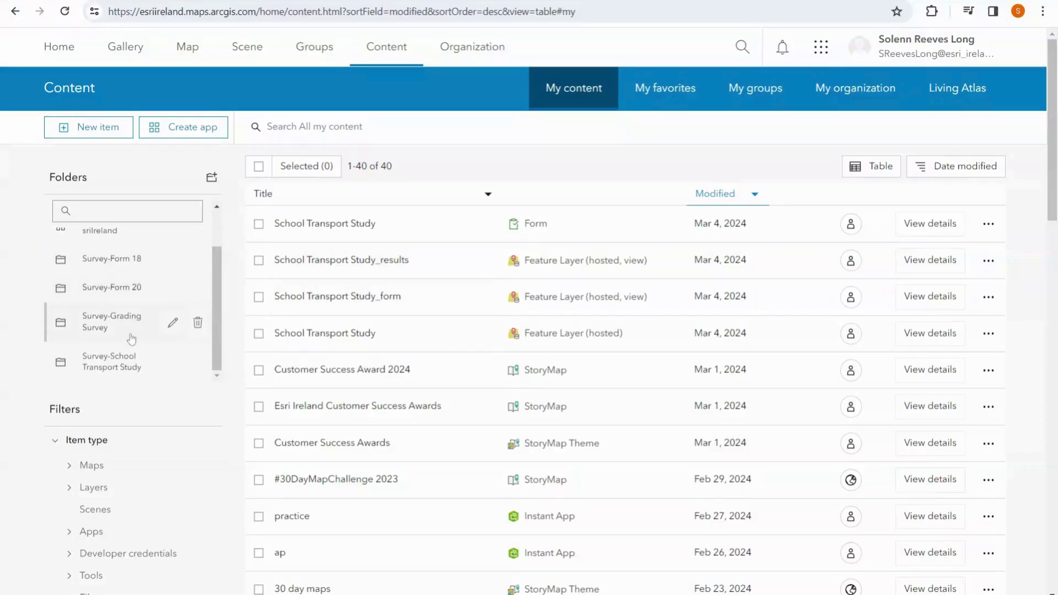
pyautogui.click(126, 368)
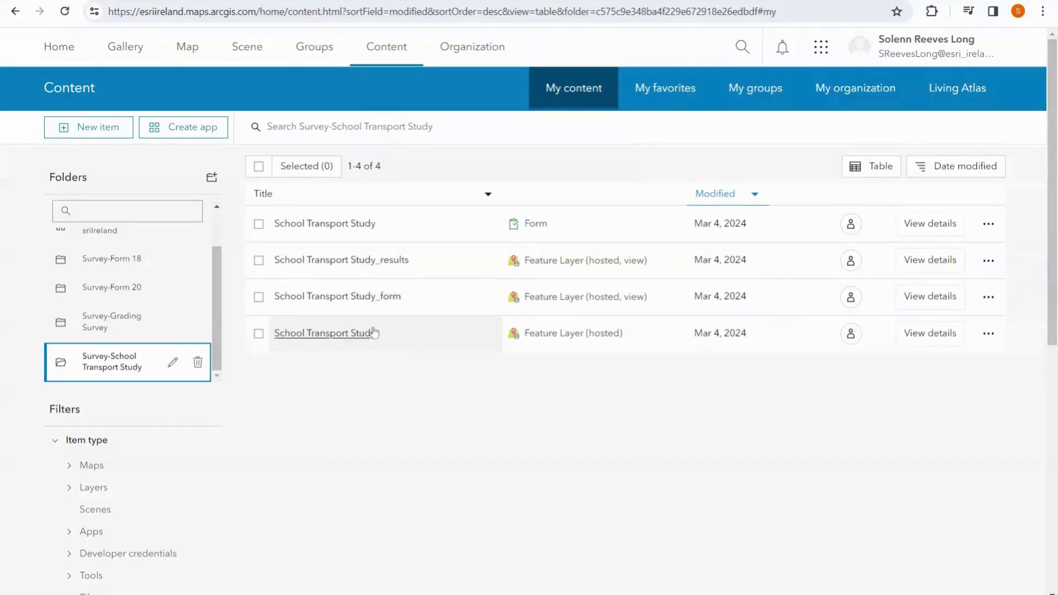
# Map the School Transport Study_results points near Ballinteer and inspect the School A point's answers.
pyautogui.click(392, 265)
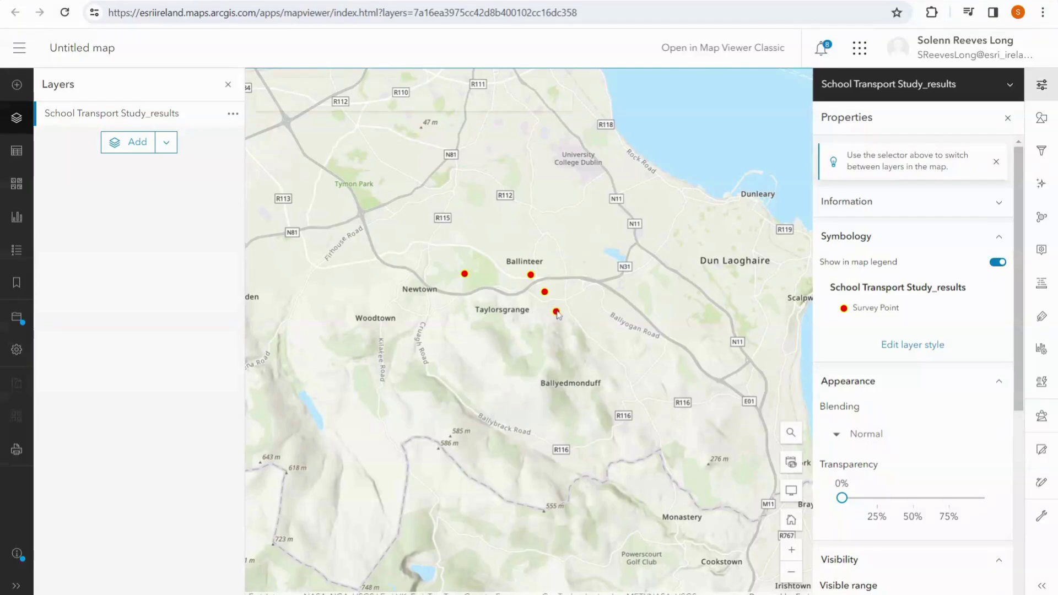
pyautogui.click(556, 312)
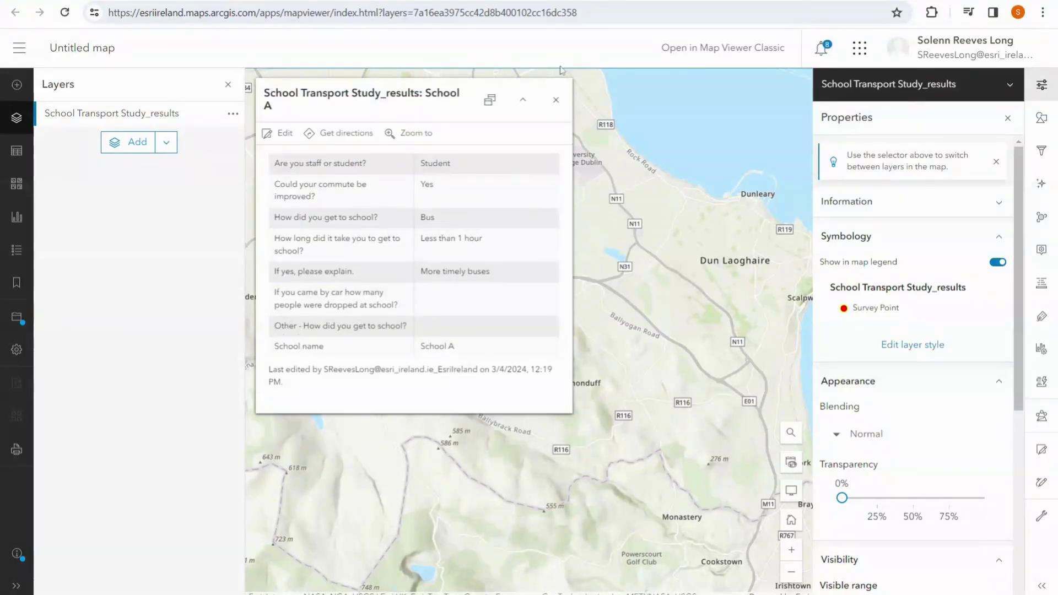
pyautogui.click(556, 101)
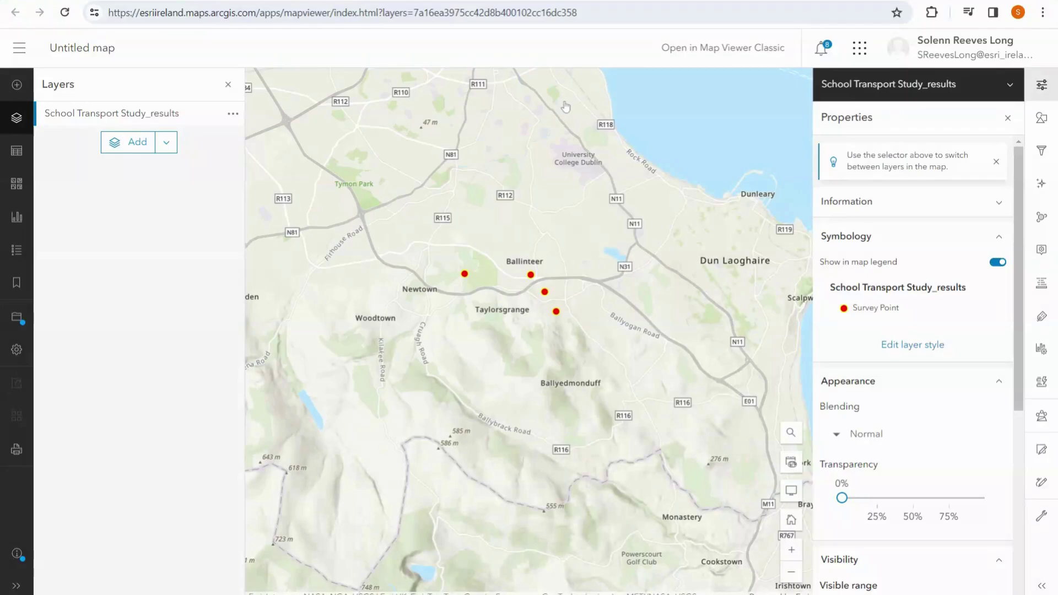
pyautogui.scroll(-2, 580, 257)
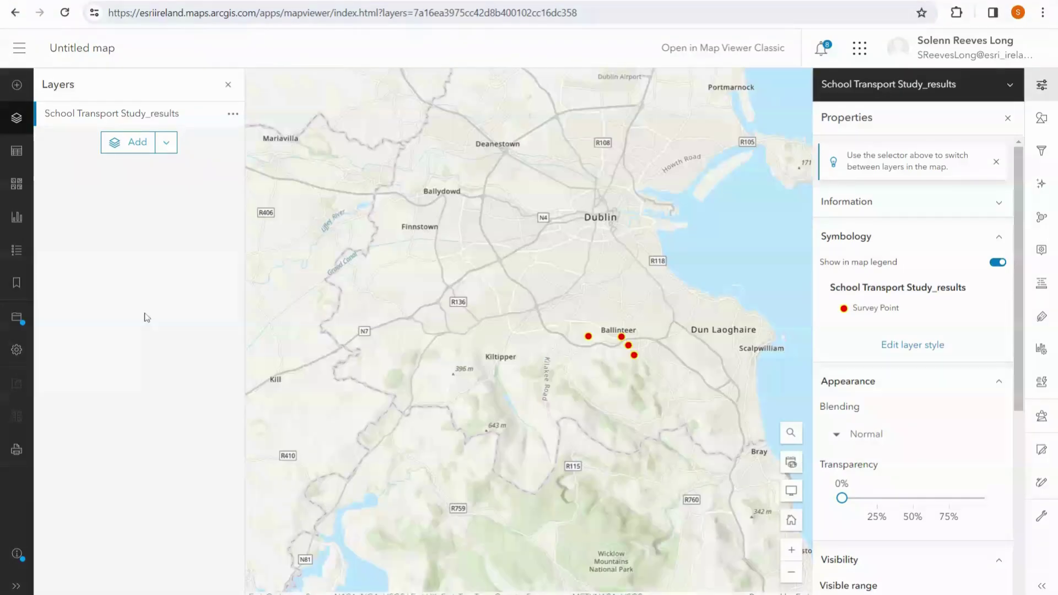